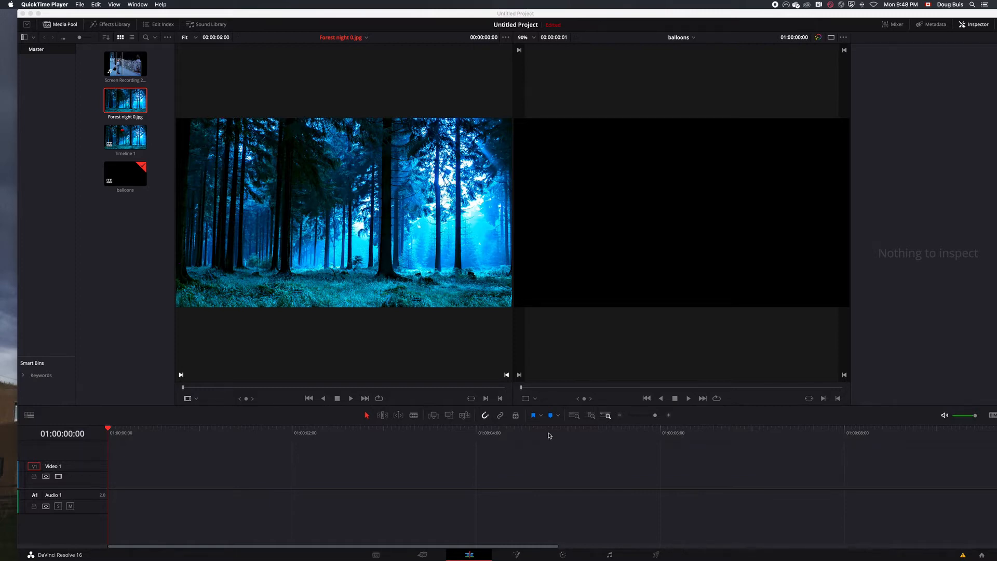
- Place the Forest night 0.jpg image at the start of the Video 1 track
click(116, 66)
click(115, 66)
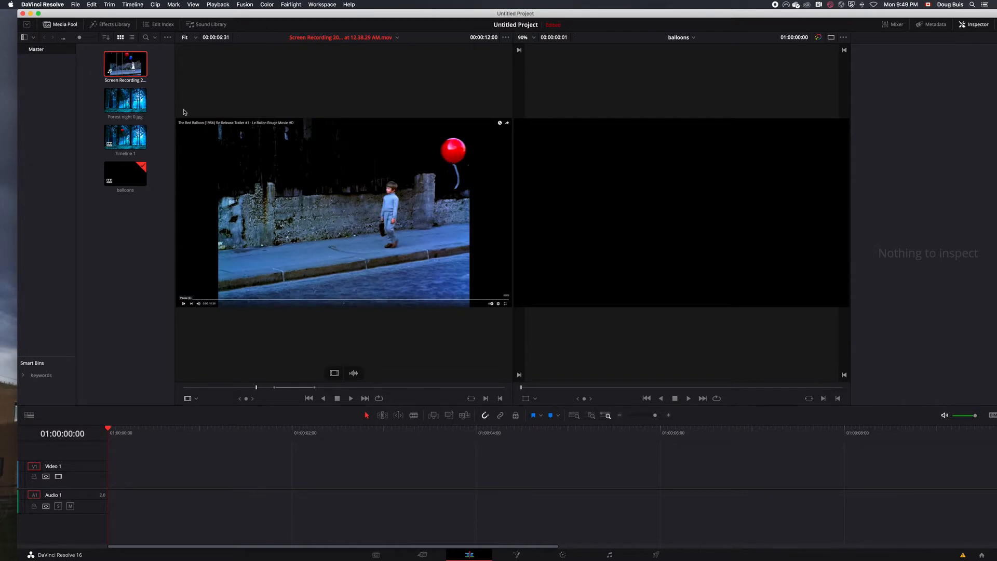
click(128, 101)
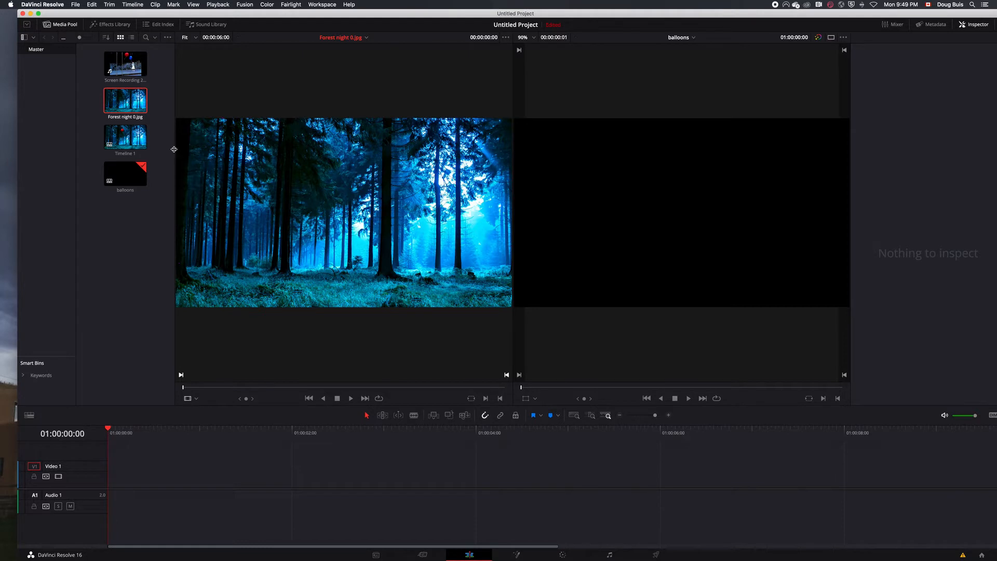
drag(128, 104, 111, 483)
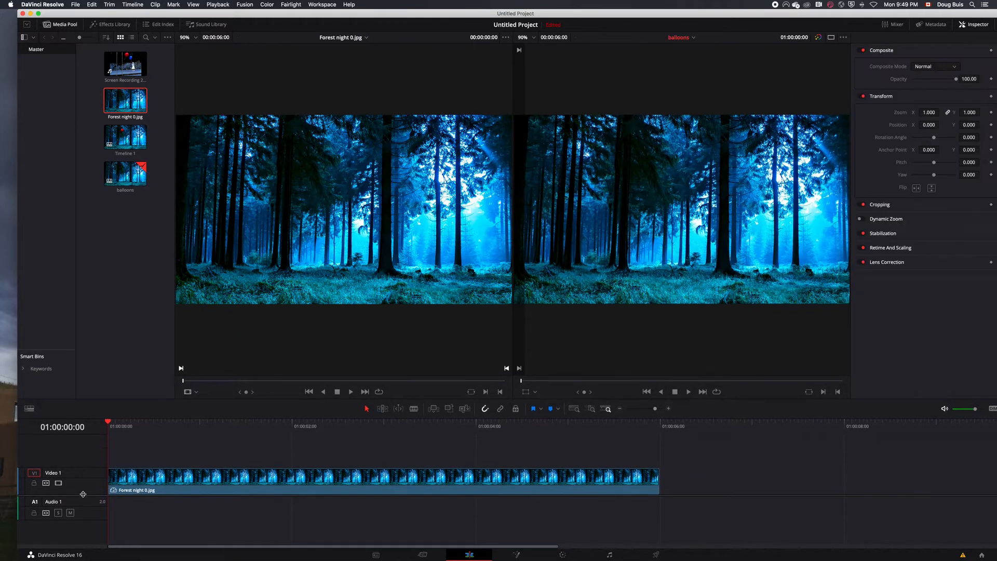
- Mark an in point on the screen recording of the red balloon and place it on a new Video 2 track above the forest
click(125, 64)
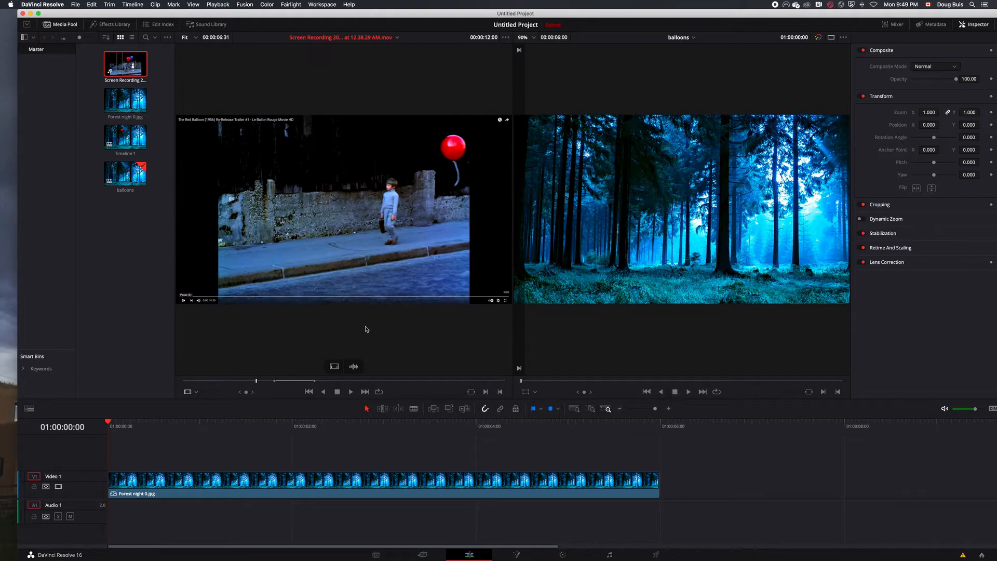
drag(256, 380, 113, 458)
key(i)
click(500, 393)
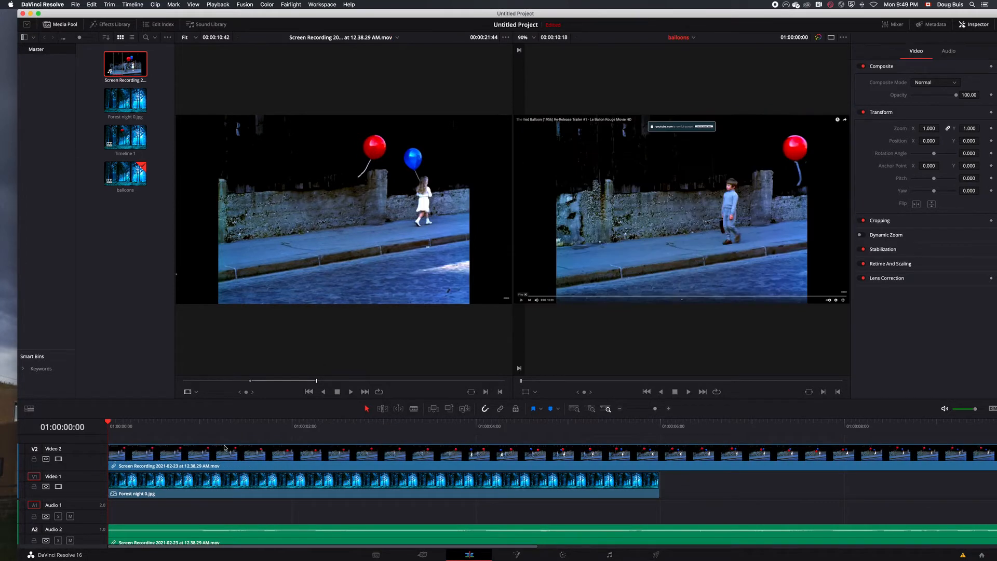
- Extend the forest image past the end of the balloon clip, and delete the balloon clip's audio from Audio 2
drag(655, 408, 653, 409)
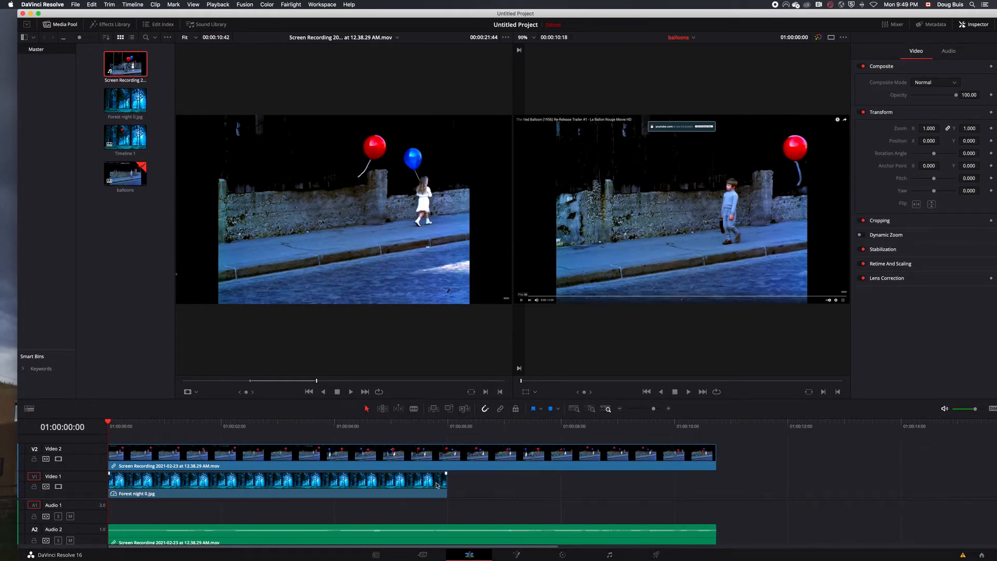
drag(445, 483, 992, 488)
click(693, 538)
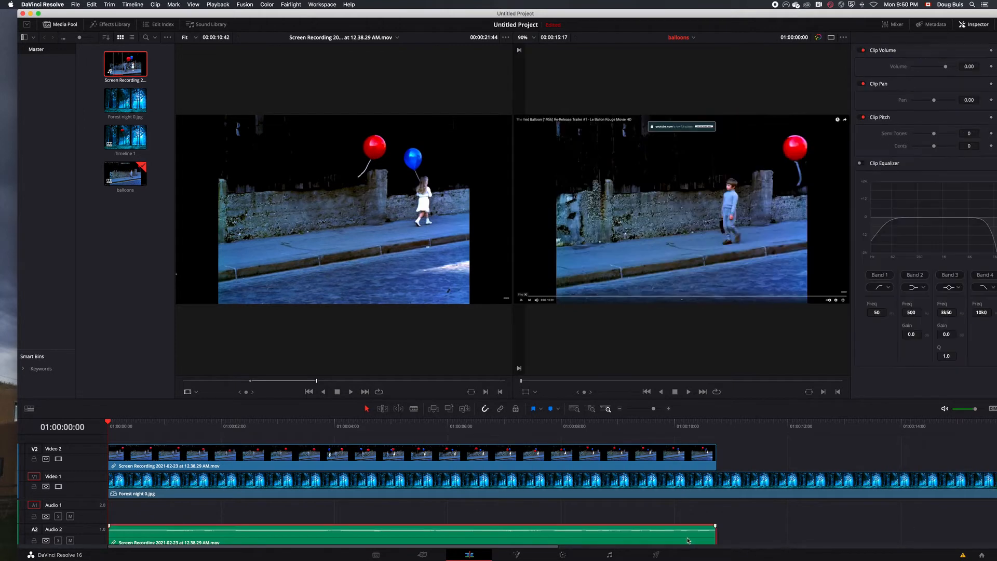
key(BackSpace)
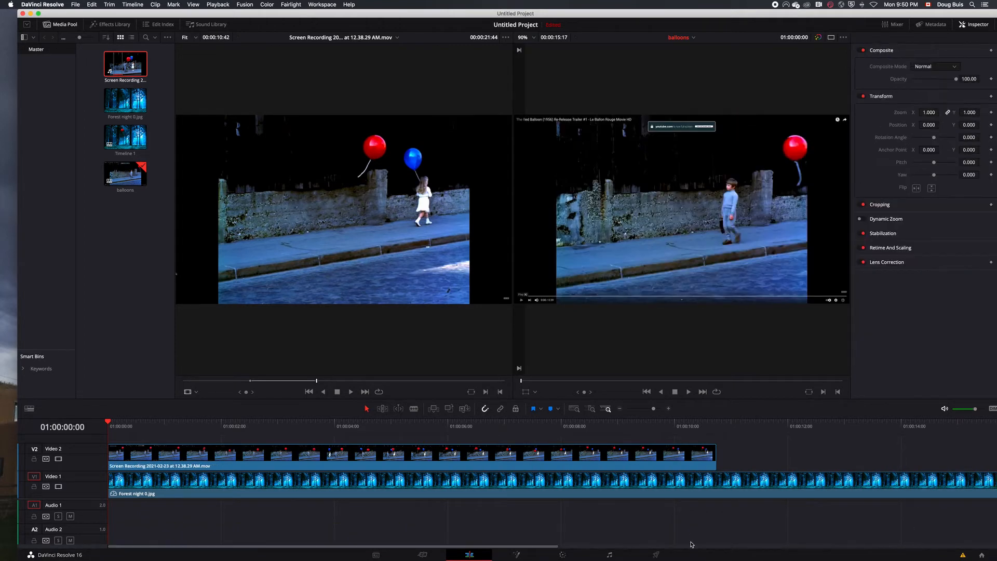
scroll(108, 422, up, 2)
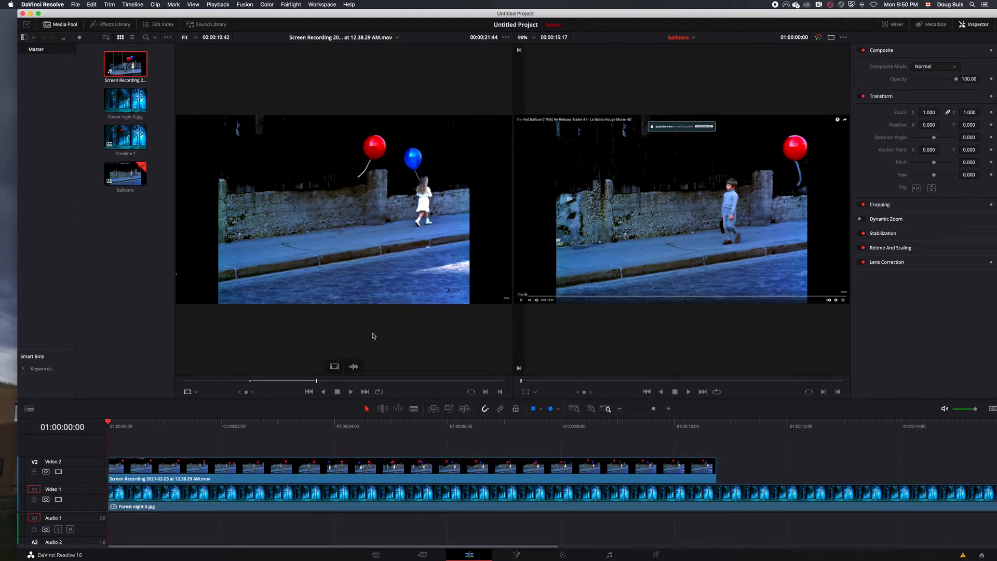
- Switch to color grading with the Window palette shown, and add a serial node after node 01 of the balloon clip
click(563, 554)
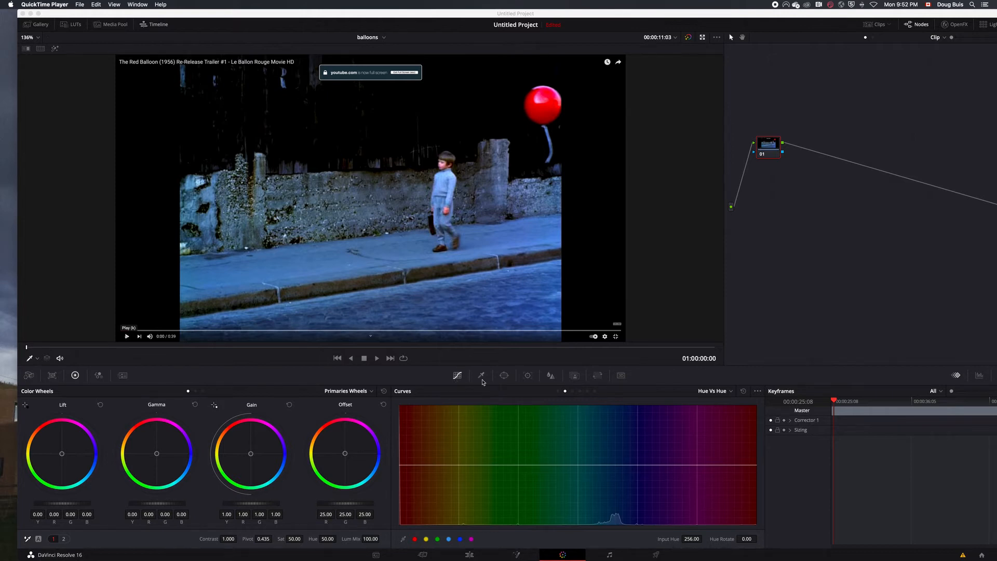
click(503, 377)
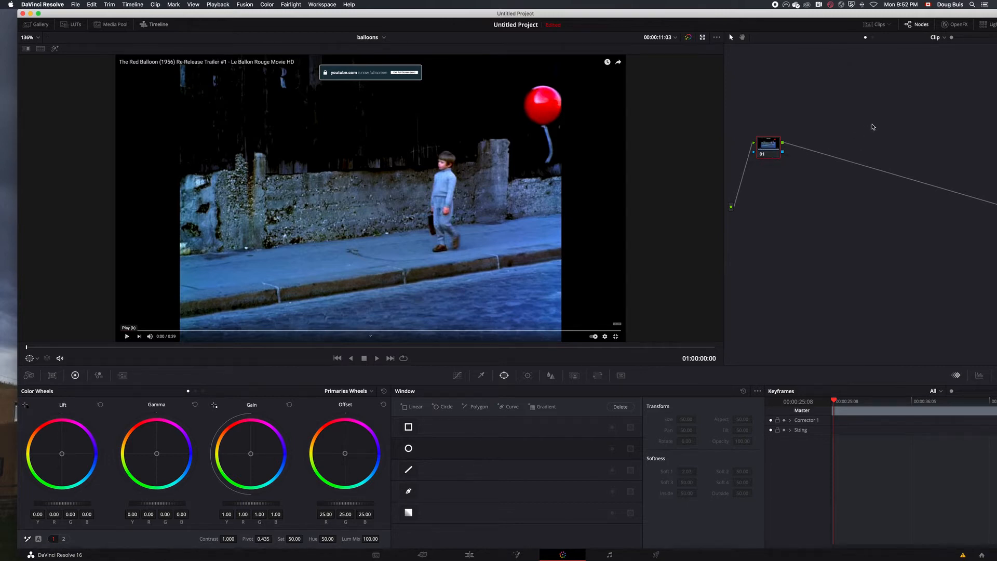
drag(829, 18, 795, 13)
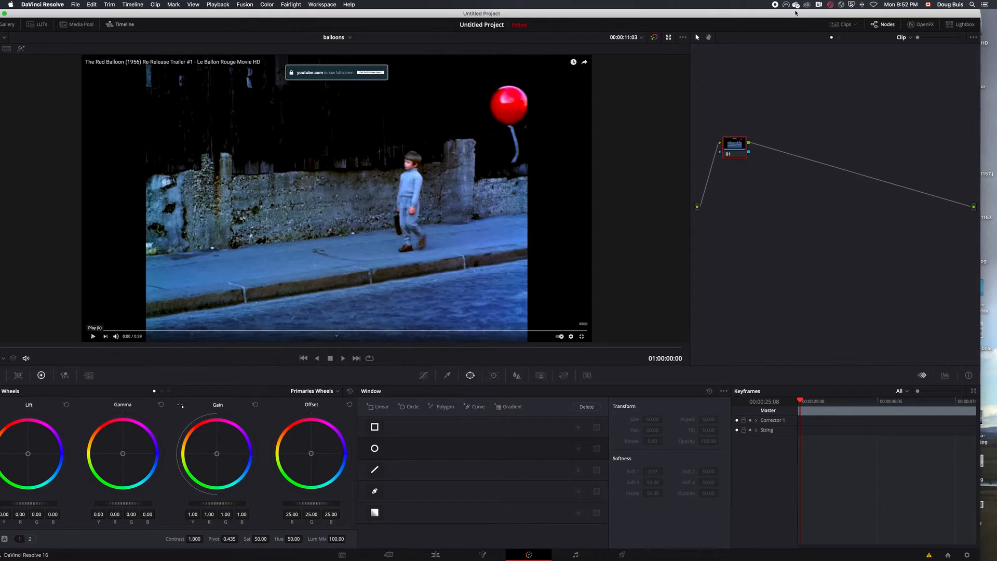
key(alt+s)
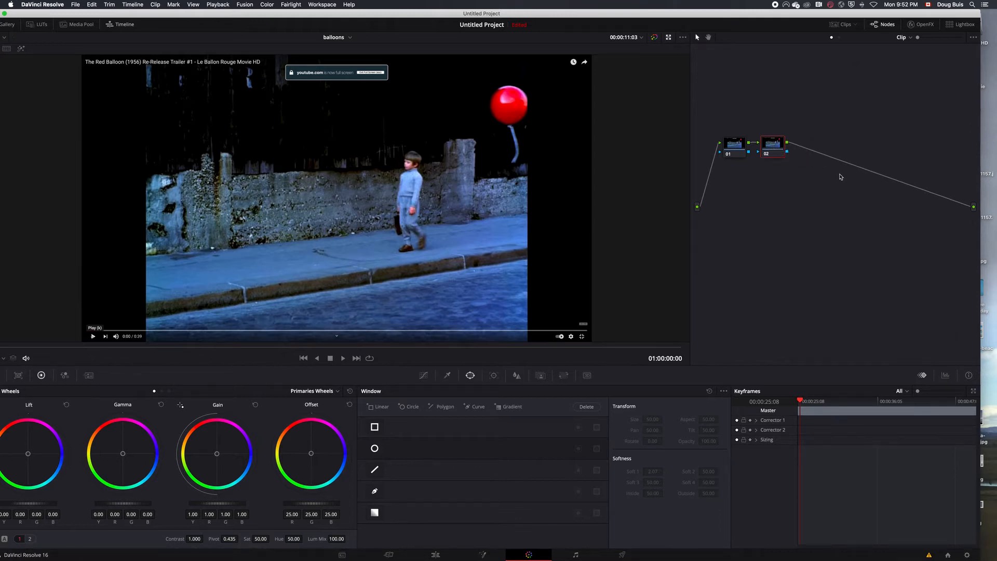
- Add an alpha output to the node graph and connect node 02's alpha to it
right_click(793, 164)
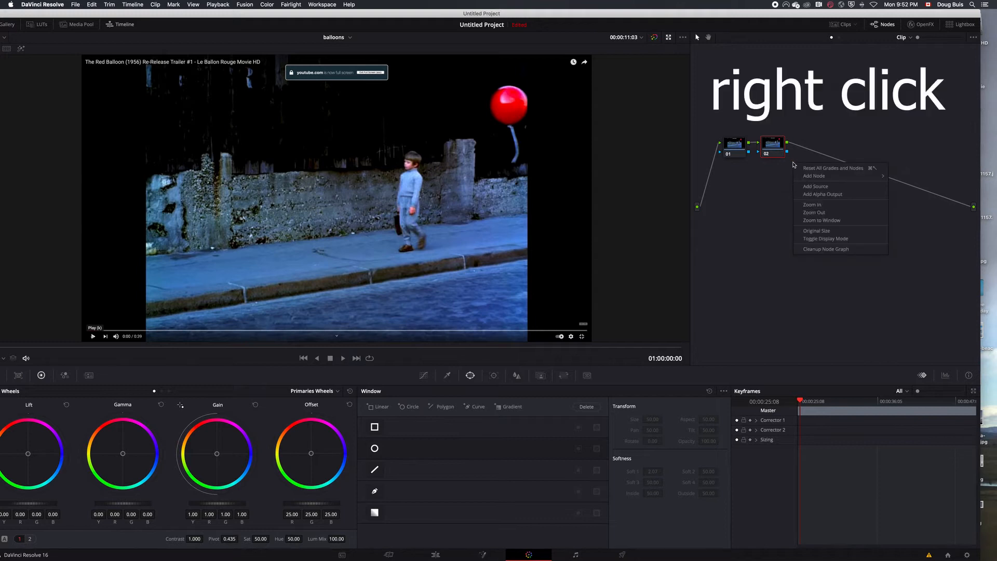
click(809, 196)
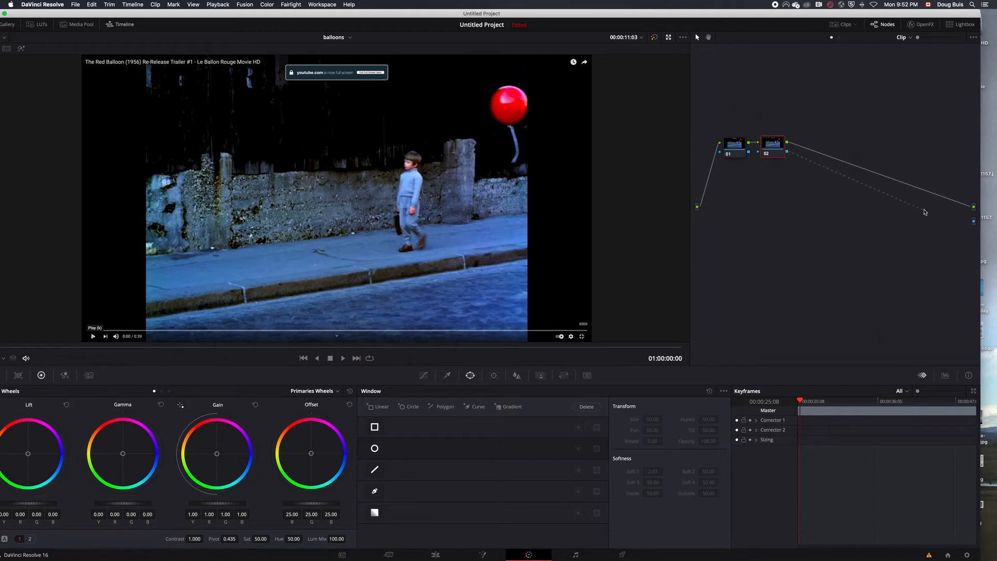
drag(958, 221, 973, 222)
- Add a circular window on node 02 and fit it tightly around the red balloon, with Soft 1 about 0.55
click(374, 449)
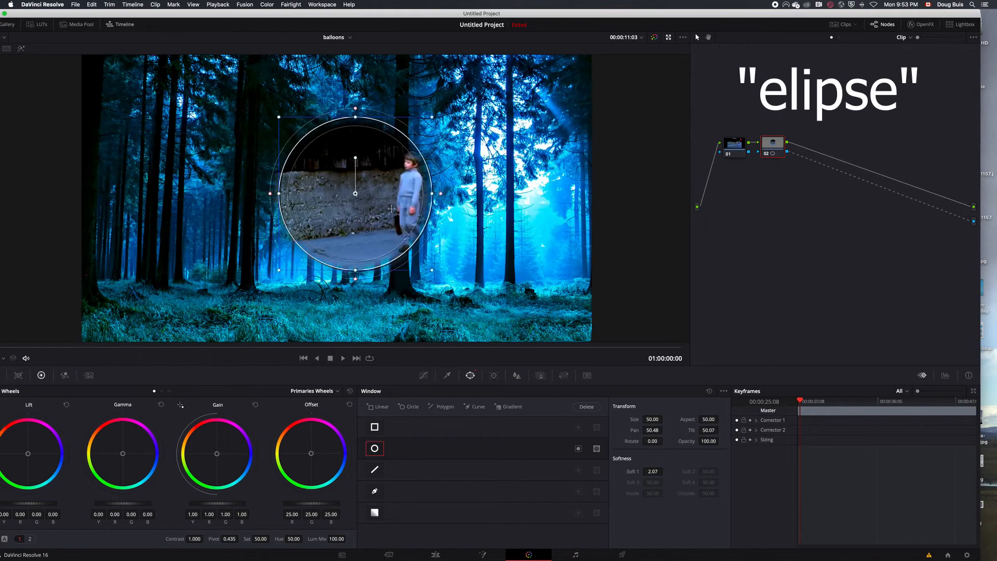
drag(364, 228, 531, 129)
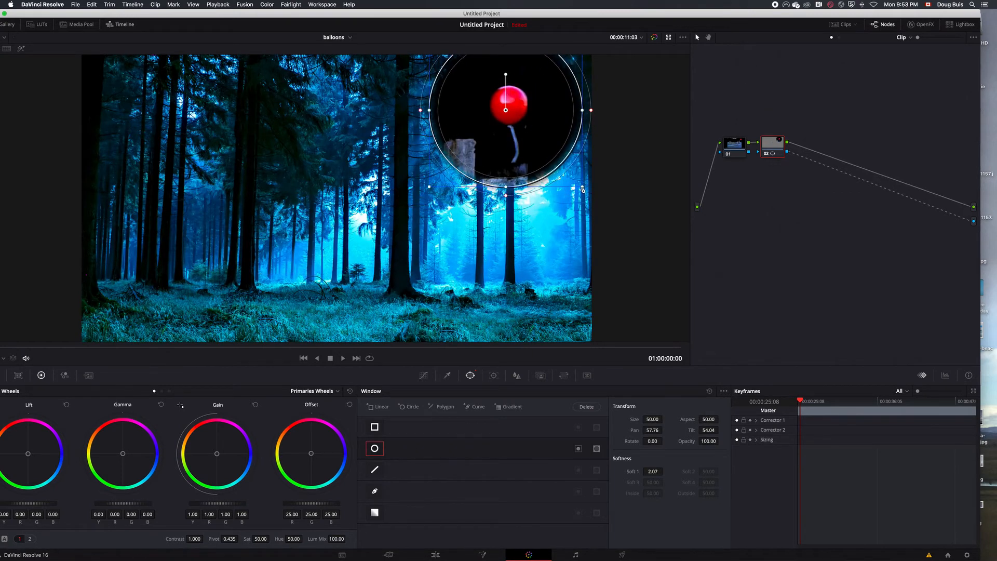
drag(583, 190, 533, 136)
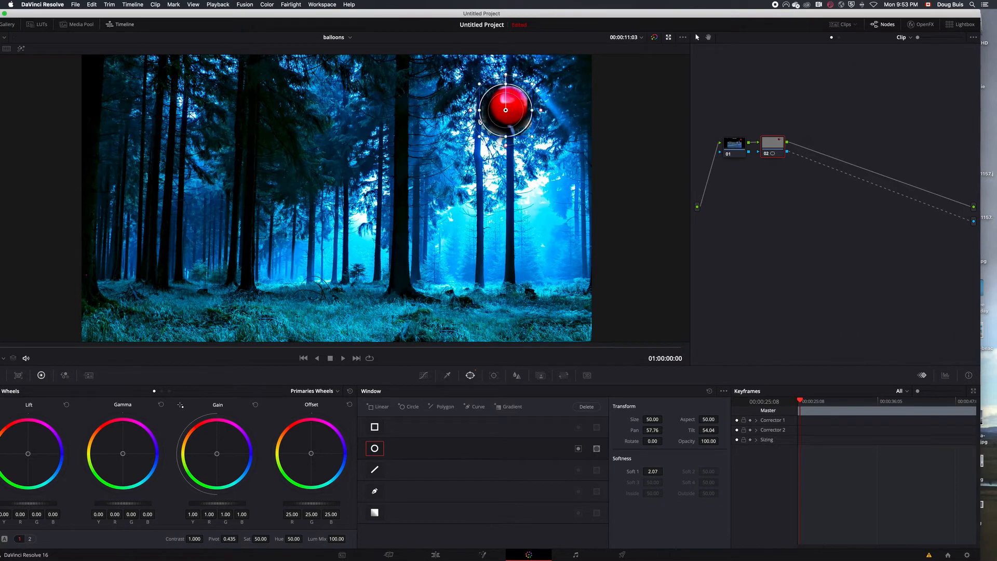
drag(494, 129, 528, 123)
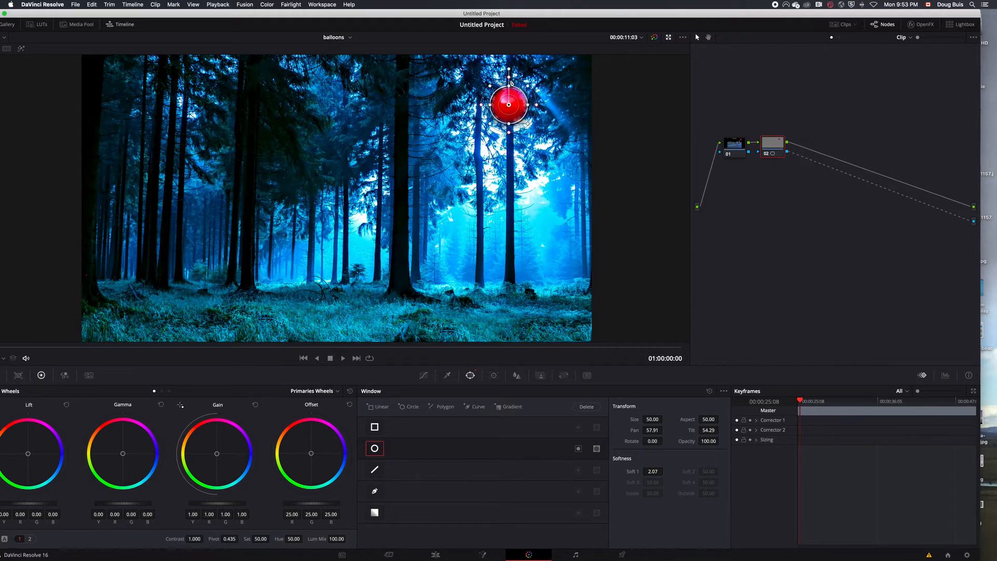
drag(510, 83, 511, 89)
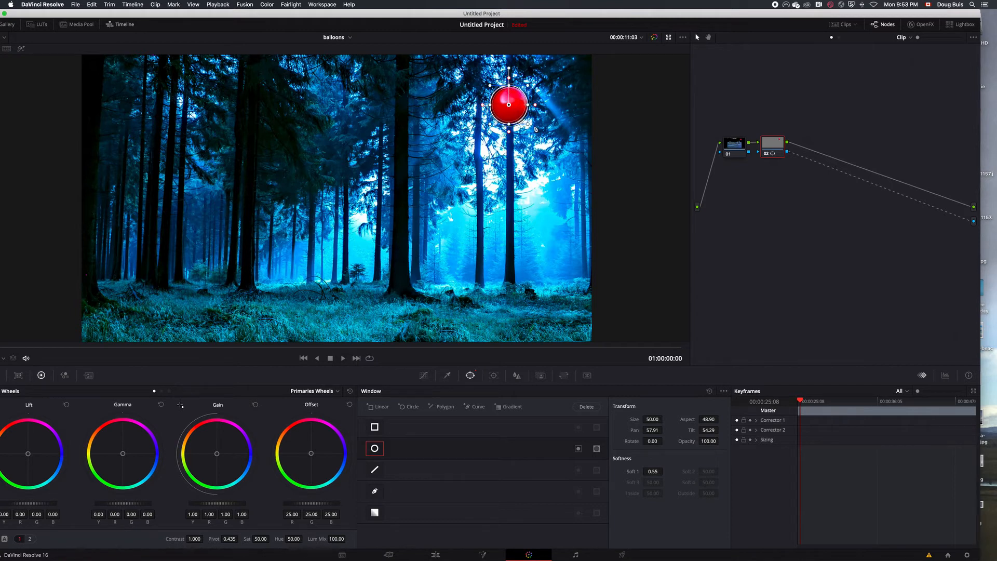
- Track the balloon window forward through the clip with Pan, Tilt and Zoom enabled and Rotate and Perspective 3D disabled
click(494, 375)
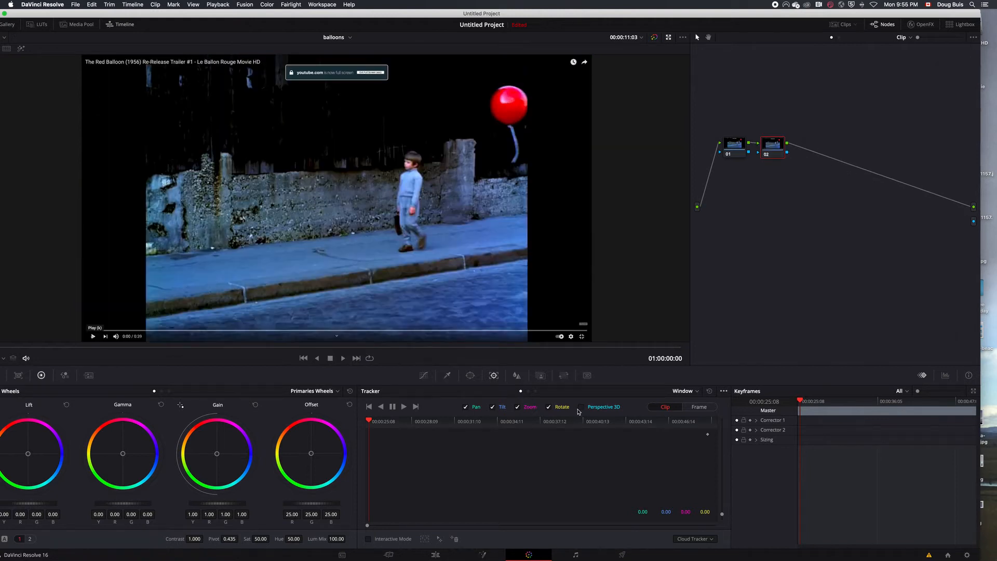
click(548, 408)
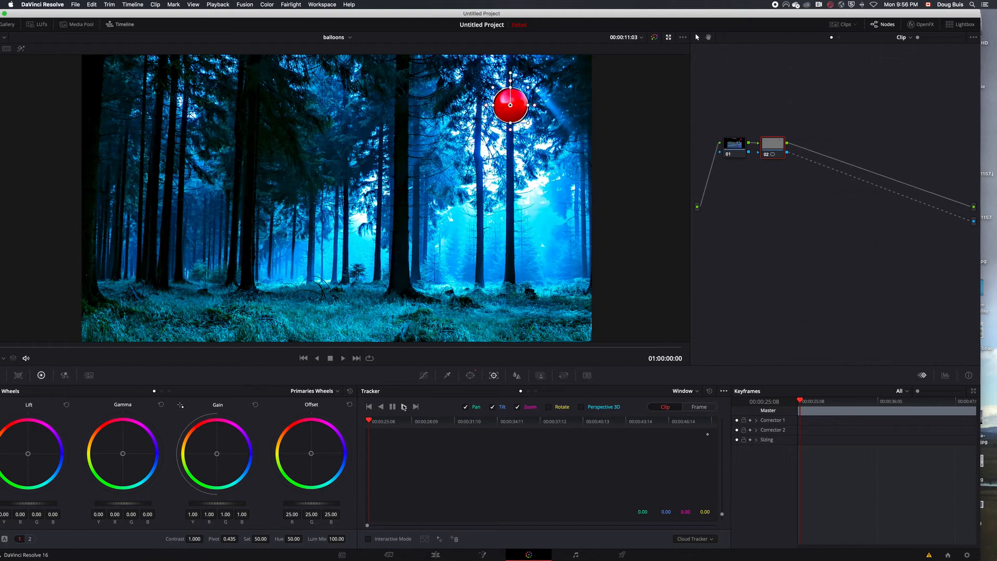
click(404, 407)
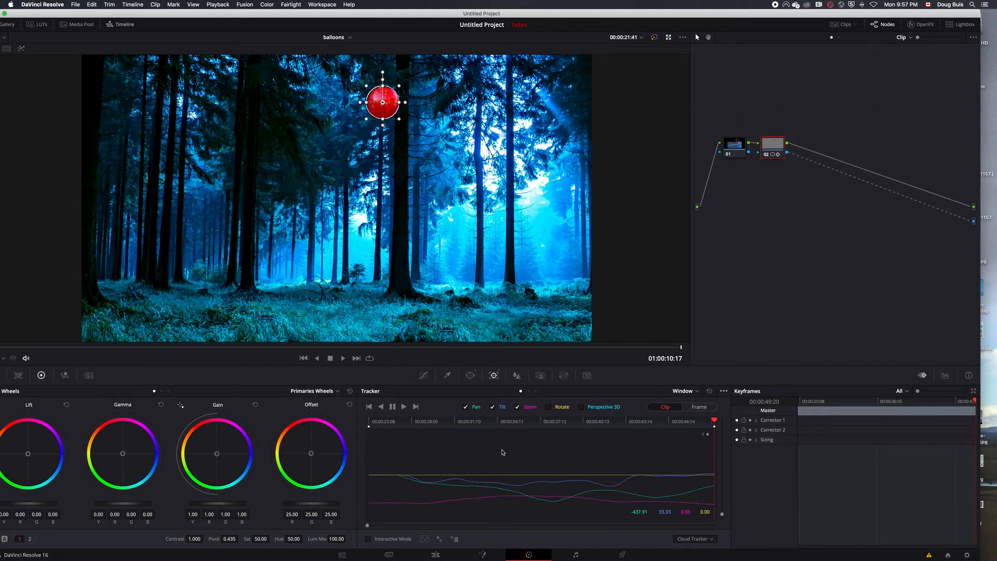
- Return to the edit timeline and scrub back to the start to check the tracked balloon over the forest
click(435, 555)
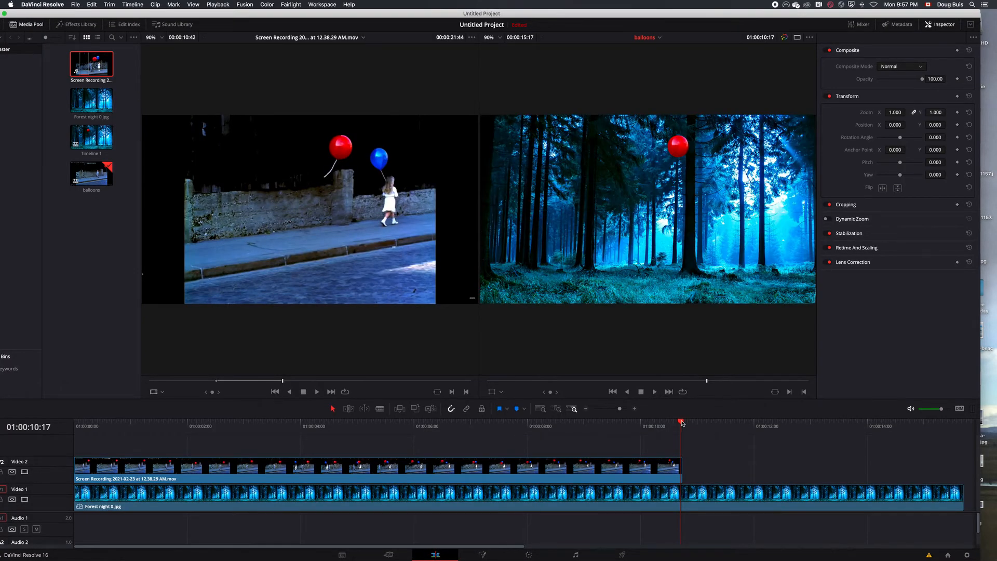
drag(681, 422, 106, 510)
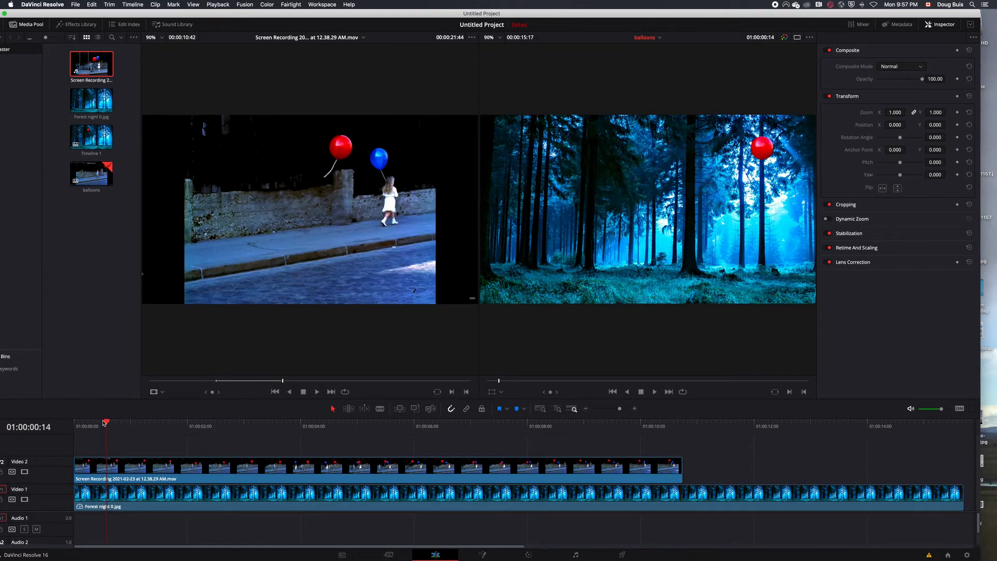
drag(107, 421, 74, 421)
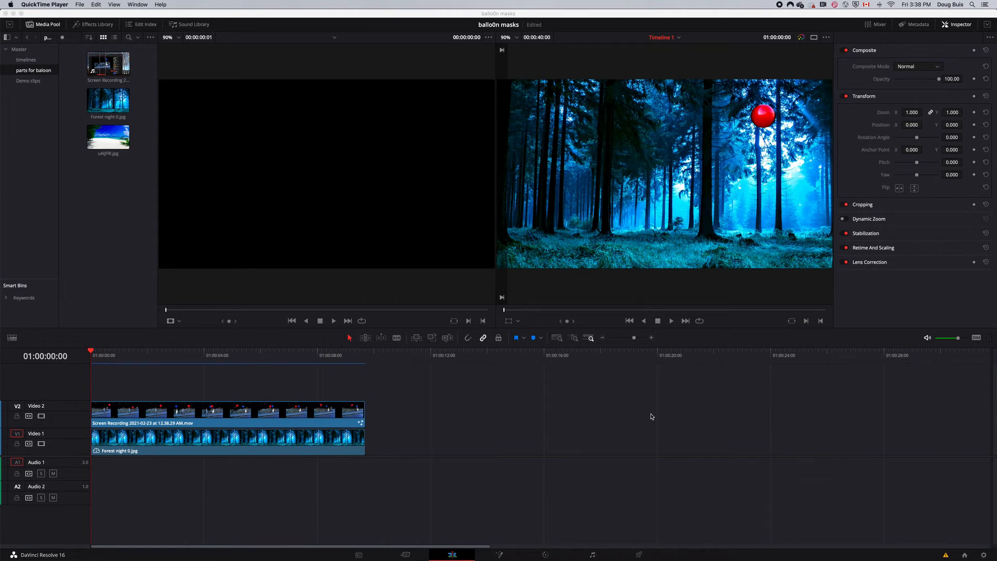
- Move the forest clip away from under the balloon clip to about 16 seconds along Video 1
click(330, 421)
drag(92, 352, 129, 352)
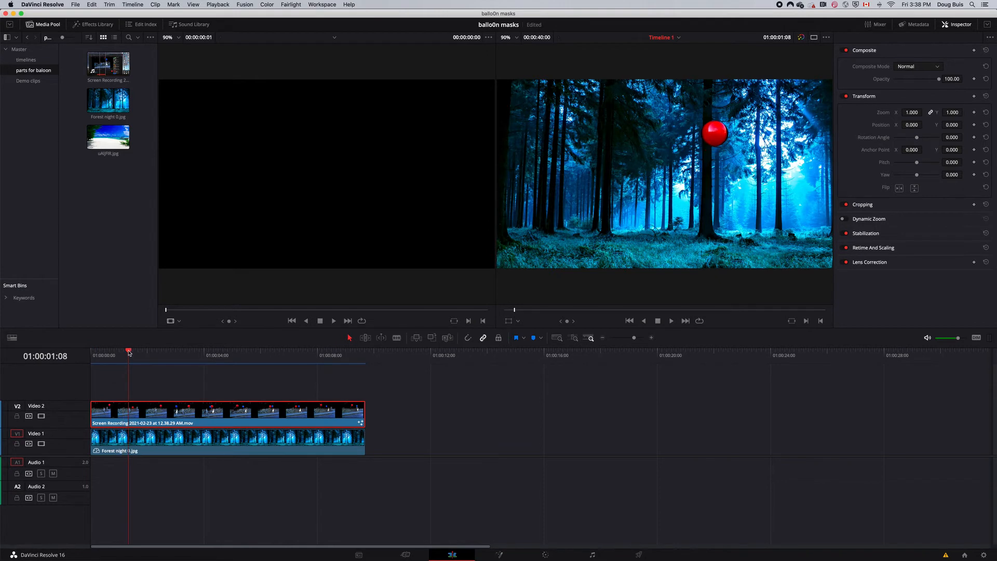
click(191, 442)
drag(170, 442, 638, 442)
- Place the beach image under the balloon clip on Video 1 at matching length, and move the forest clip further along the track
drag(108, 137, 116, 436)
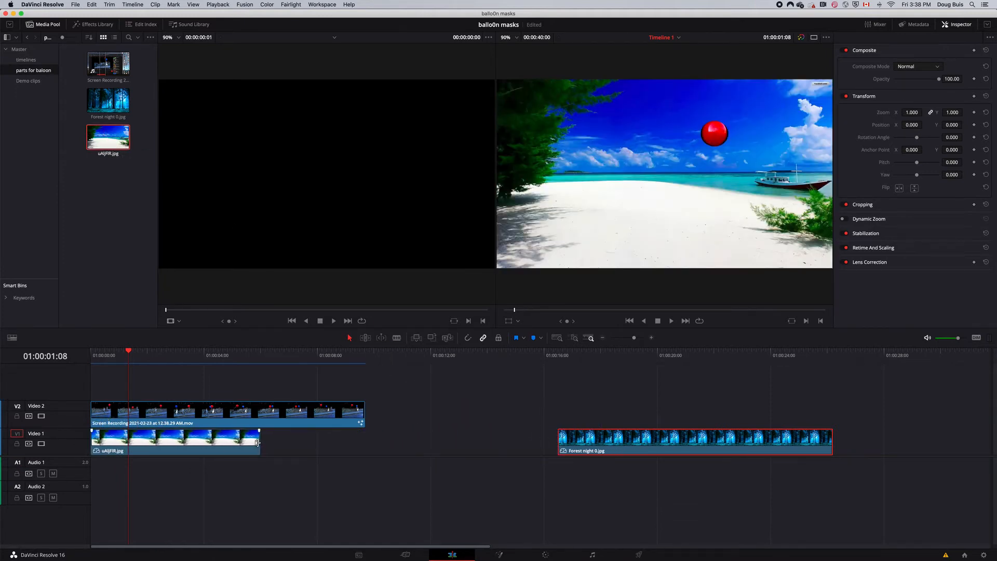
drag(259, 440, 363, 440)
drag(632, 448, 886, 458)
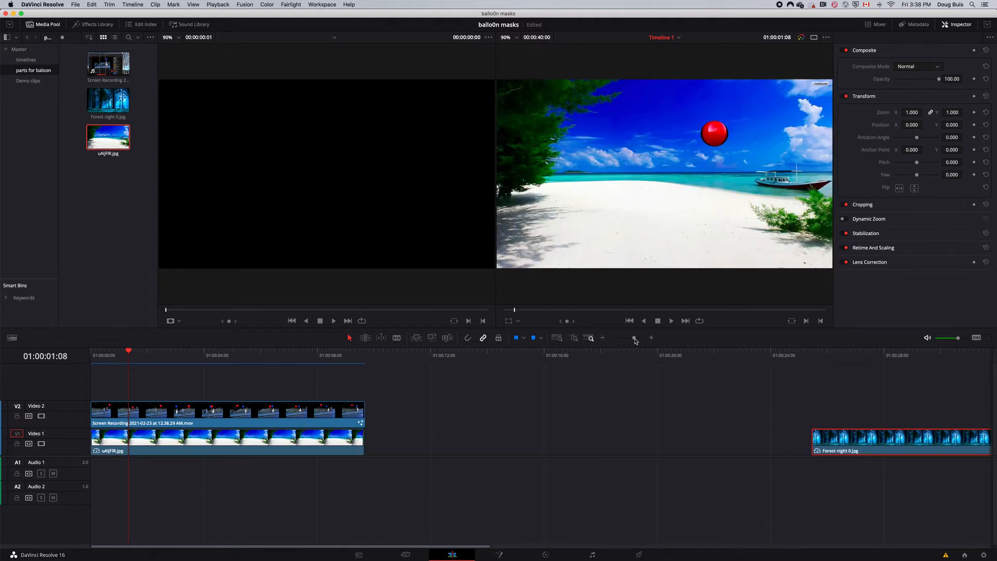
drag(636, 341, 637, 342)
drag(719, 444, 722, 444)
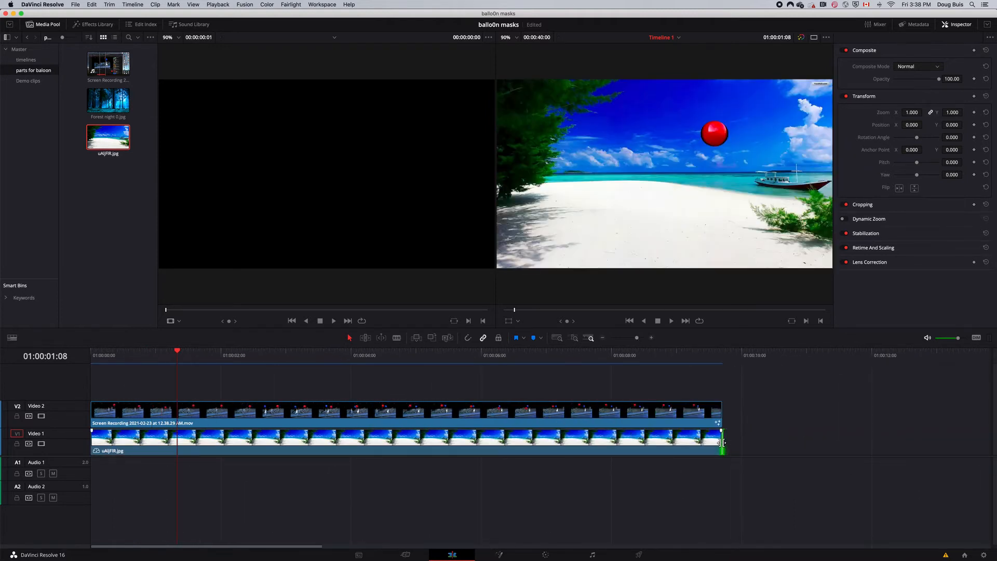
- Set the balloon clip's Position Y to -171 and return the playhead to the start of the timeline
click(339, 410)
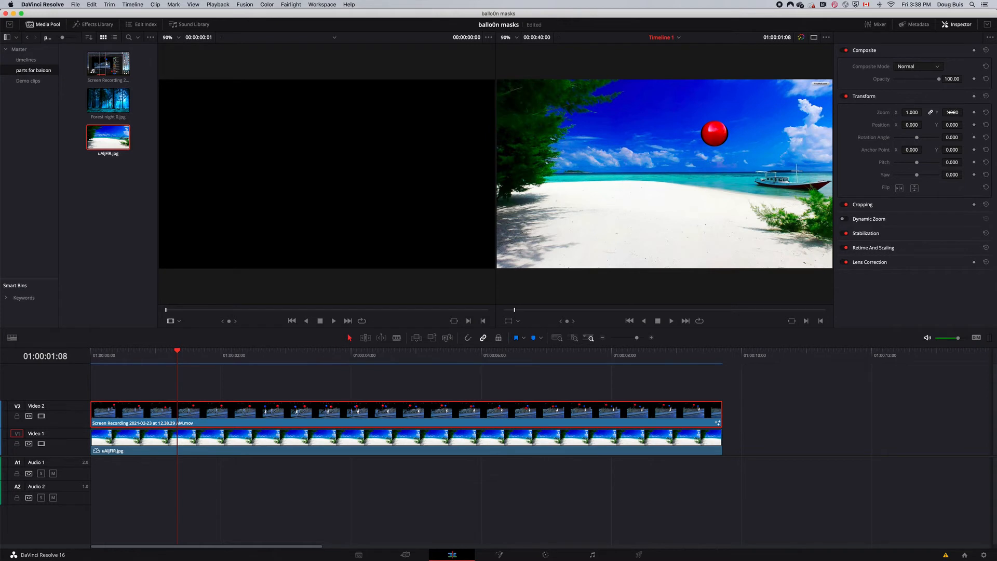
drag(948, 125, 902, 124)
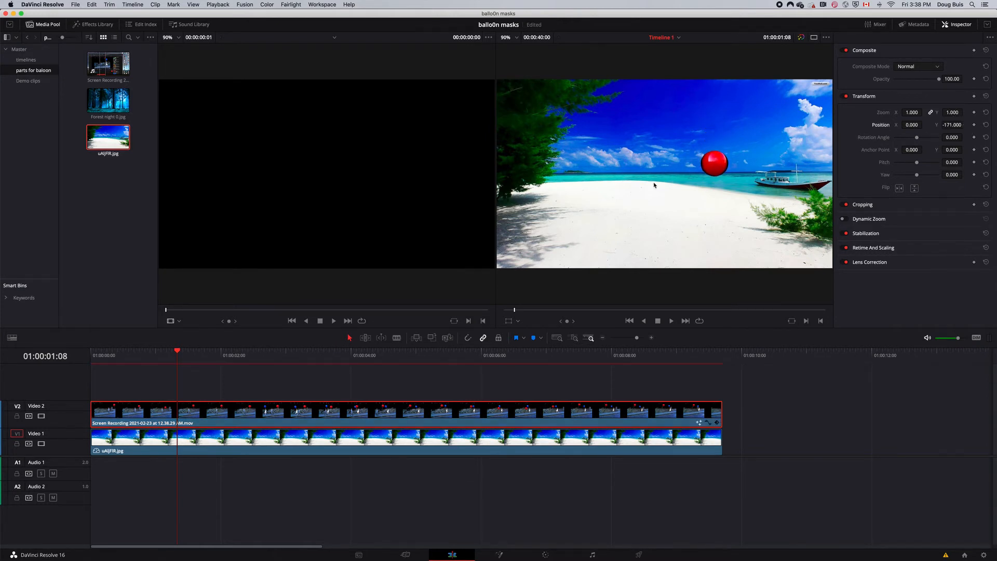
drag(180, 353, 94, 440)
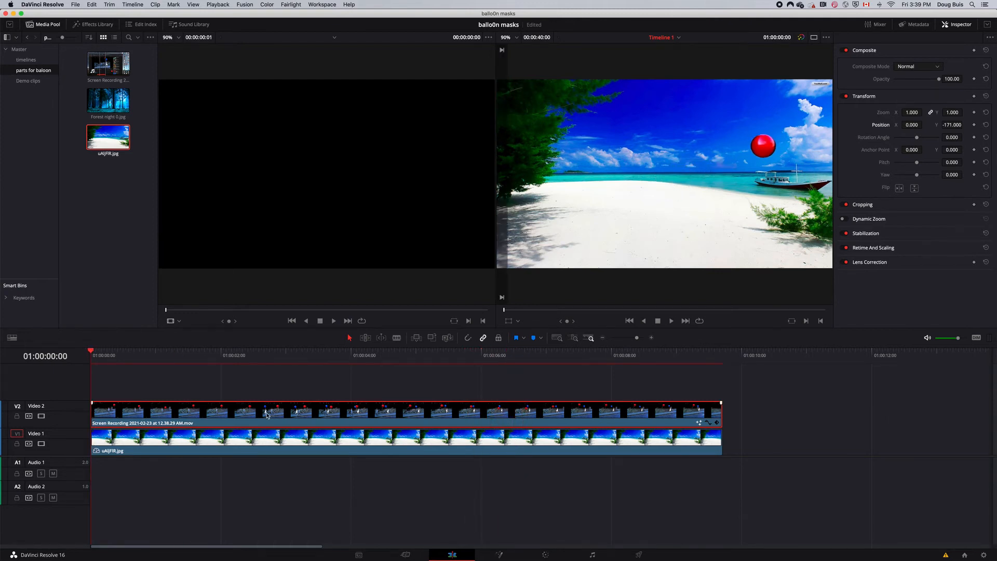
- Move the balloon clip from Video 2 up to a new Video 3 track
drag(267, 414, 267, 400)
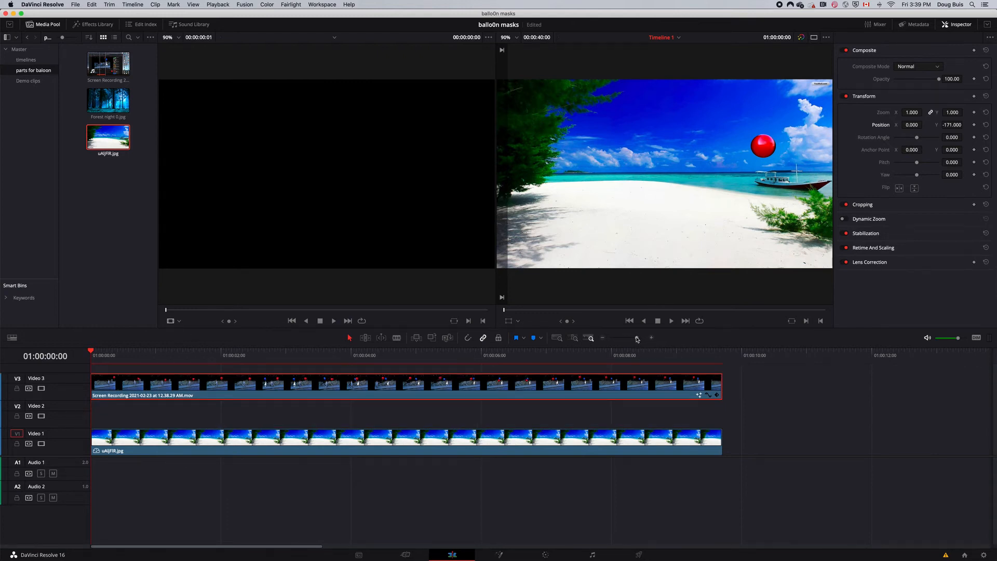
drag(637, 339, 631, 339)
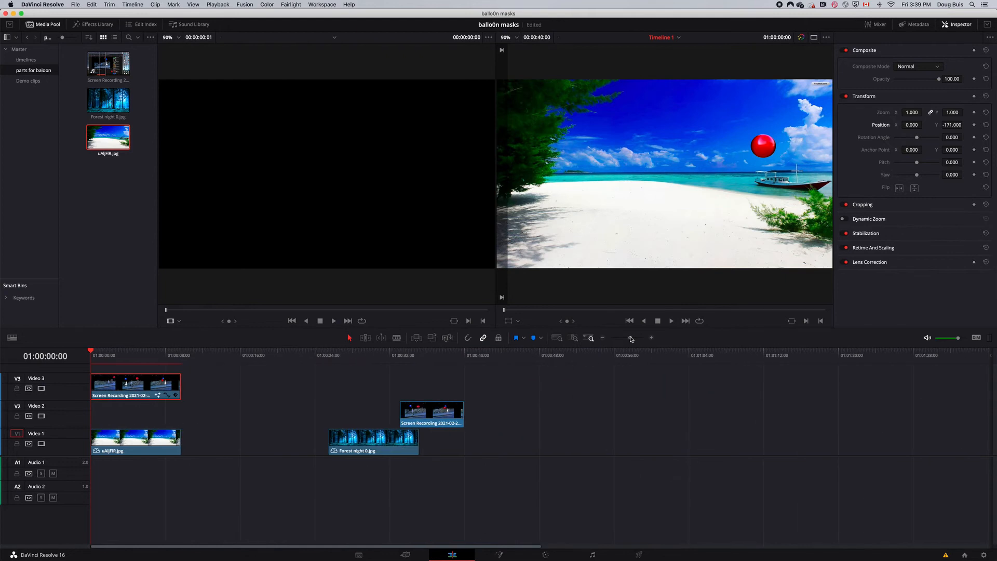
- Paste a copy of the balloon clip and place it on Video 2 directly beneath the original, aligned with the timeline start
click(156, 356)
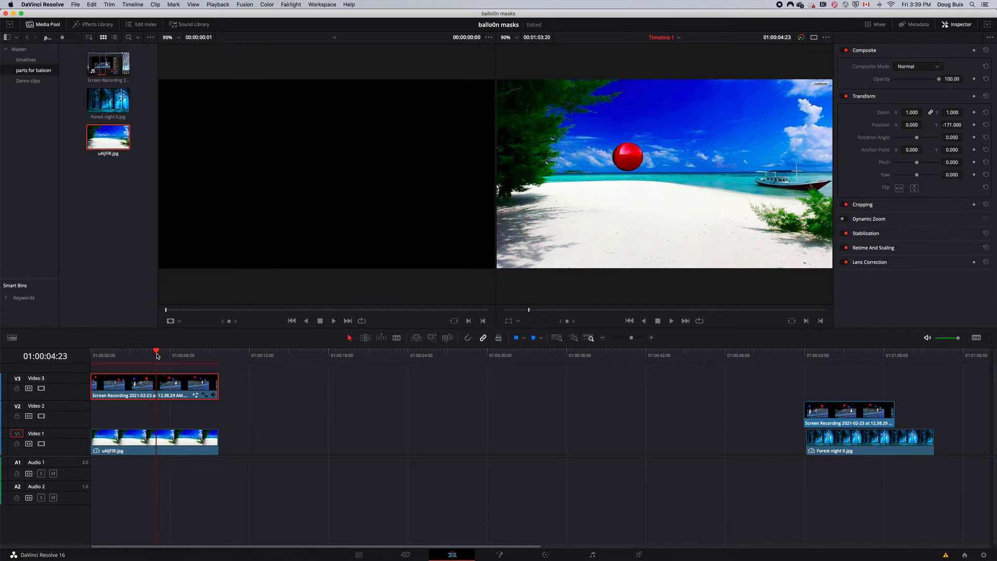
click(223, 355)
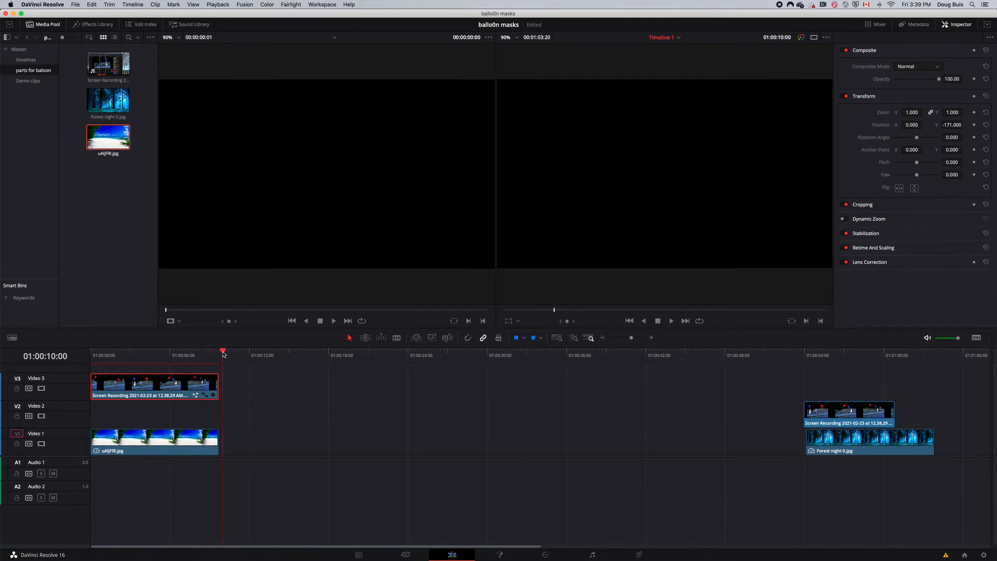
key(ctrl+v)
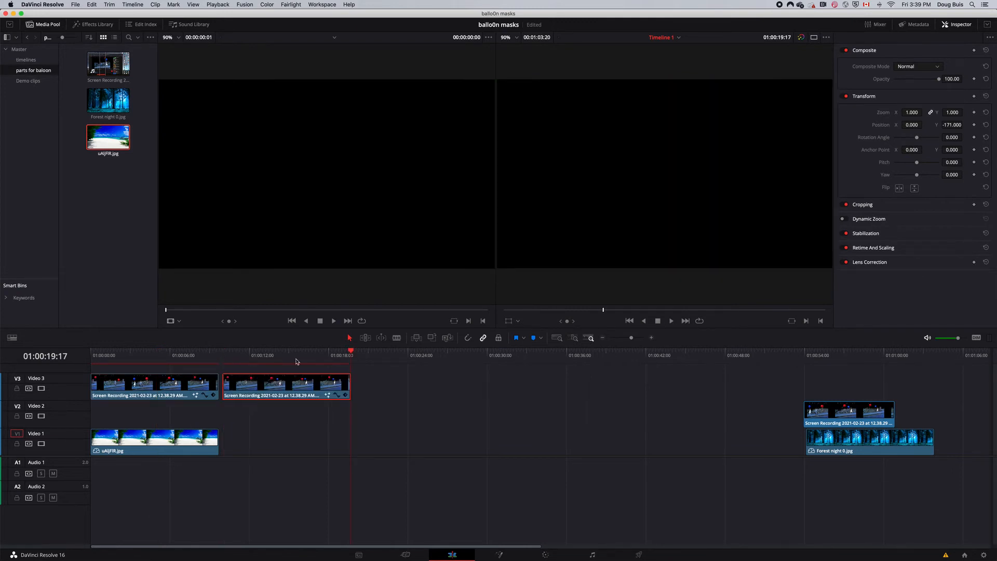
drag(349, 351, 183, 353)
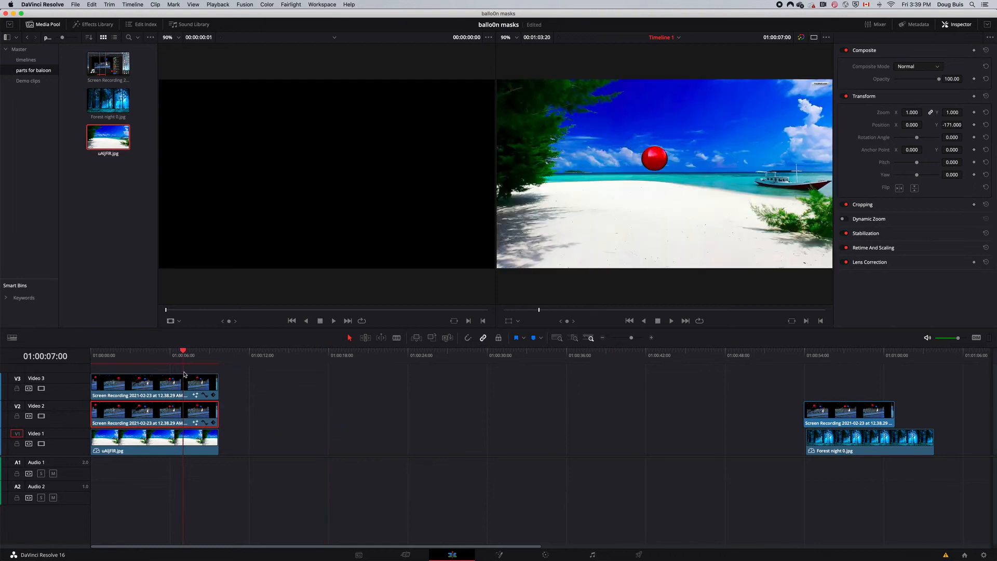
- Flip the Video 2 balloon copy vertically and set its Position Y to -99 so it stays below the original balloon
click(914, 189)
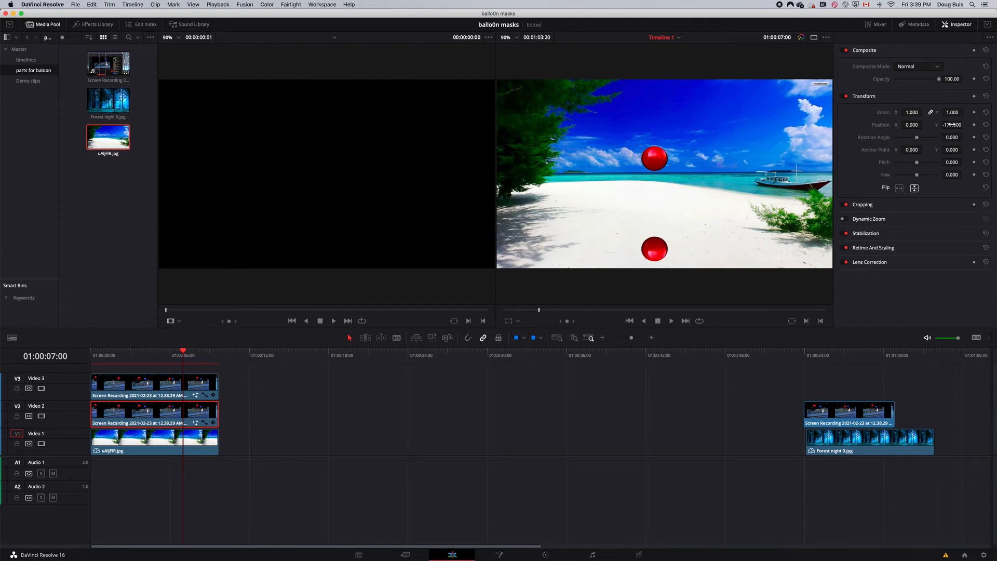
mouse_move(952, 124)
mouse_down()
mouse_move(966, 125)
mouse_move(952, 127)
mouse_up()
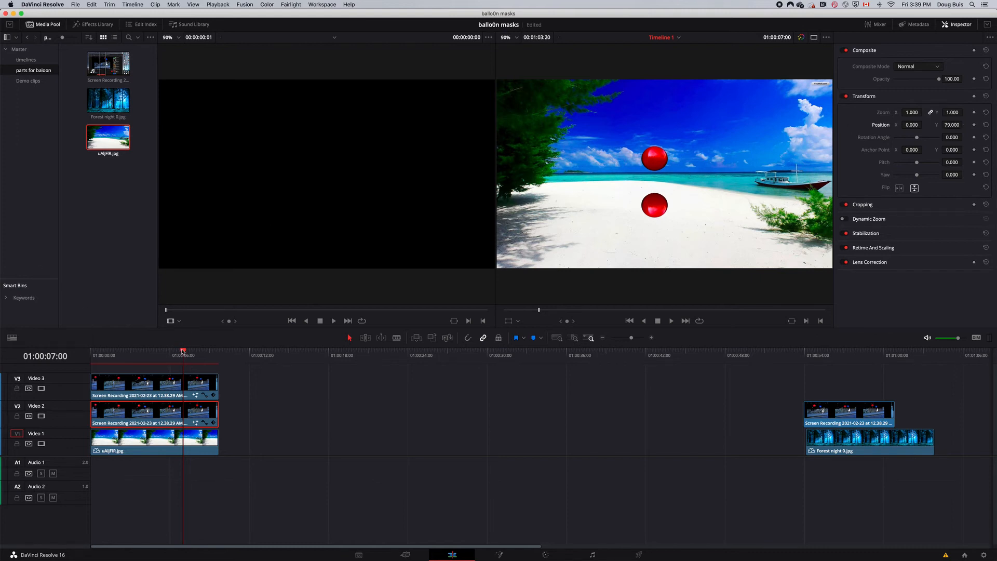
drag(182, 351, 139, 353)
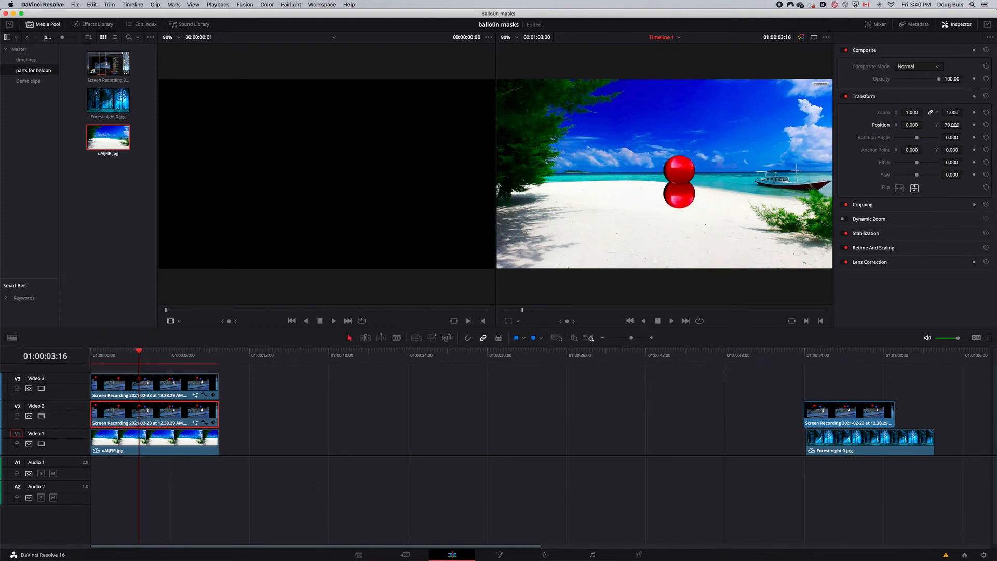
drag(954, 125, 917, 125)
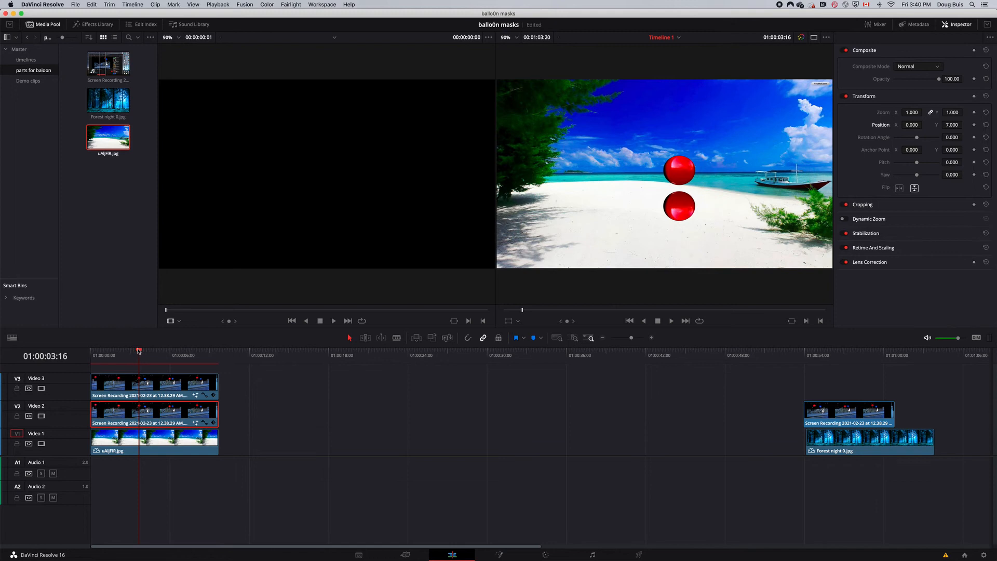
drag(139, 351, 175, 351)
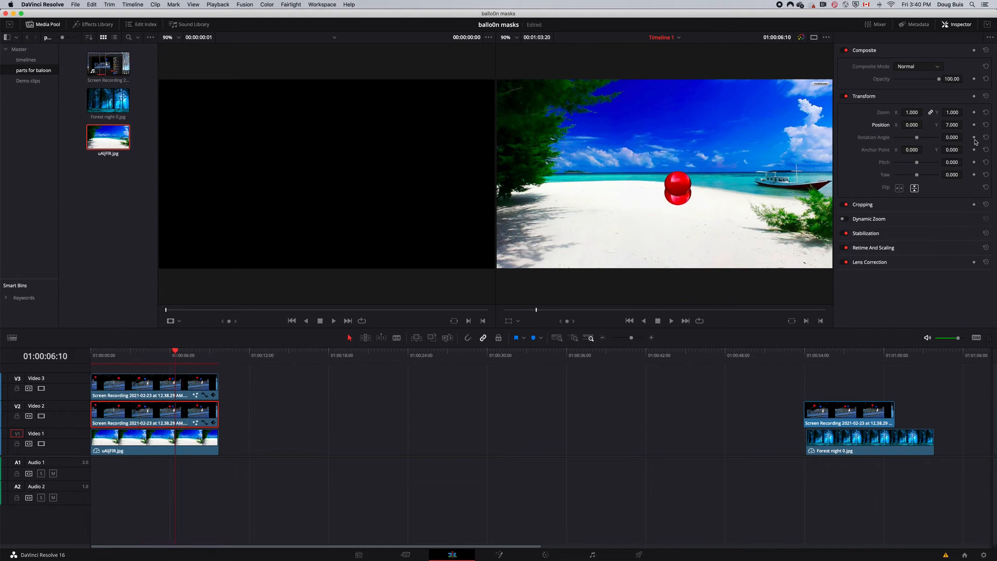
drag(953, 125, 957, 125)
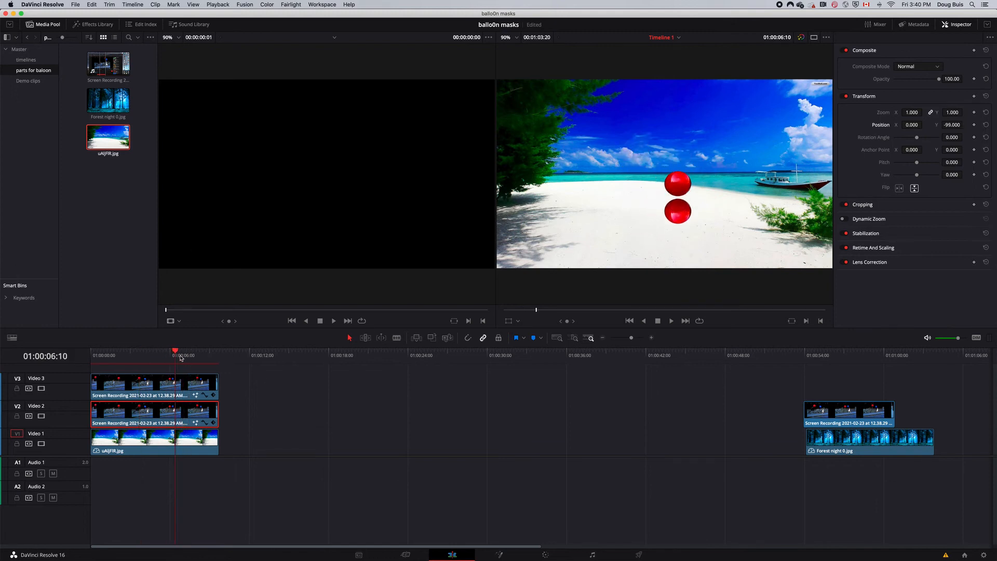
- Flatten the Video 2 copy with unlinked Zoom X 0.960 and Zoom Y 0.190, and set its Position Y to -140
mouse_move(180, 357)
mouse_down()
mouse_move(145, 354)
mouse_move(174, 352)
mouse_up()
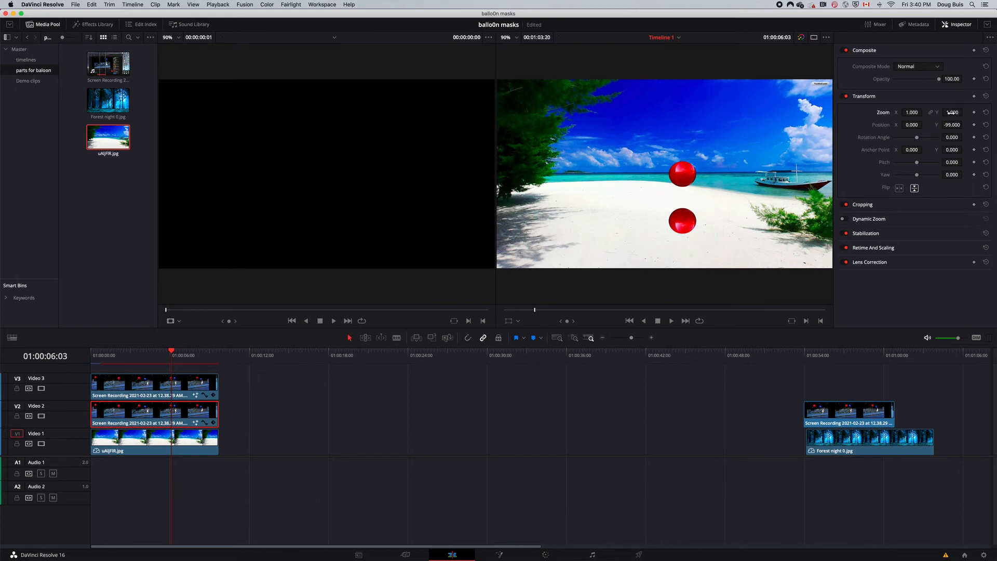
drag(952, 112, 909, 112)
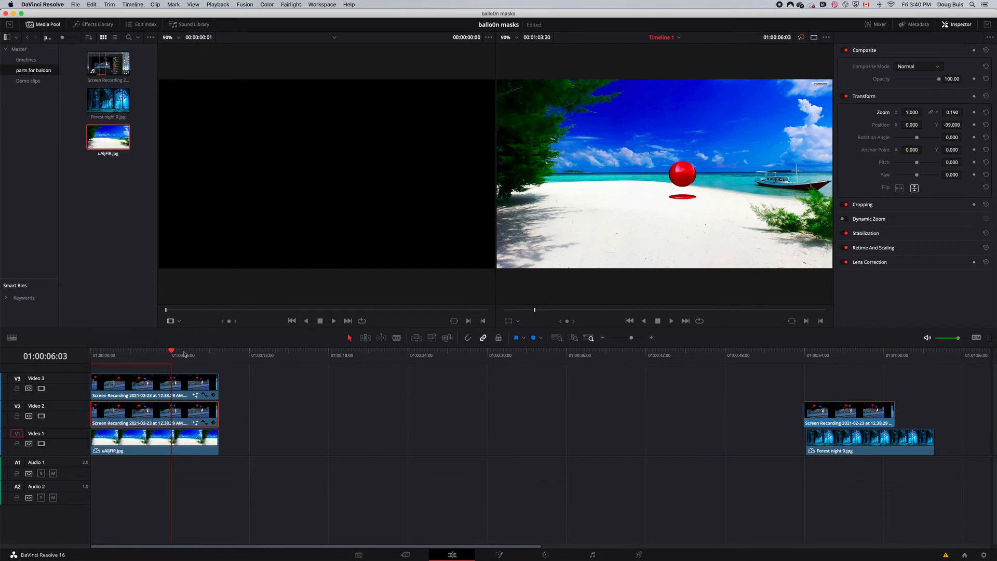
mouse_move(173, 353)
mouse_down()
mouse_move(110, 359)
mouse_move(186, 359)
mouse_move(177, 360)
mouse_up()
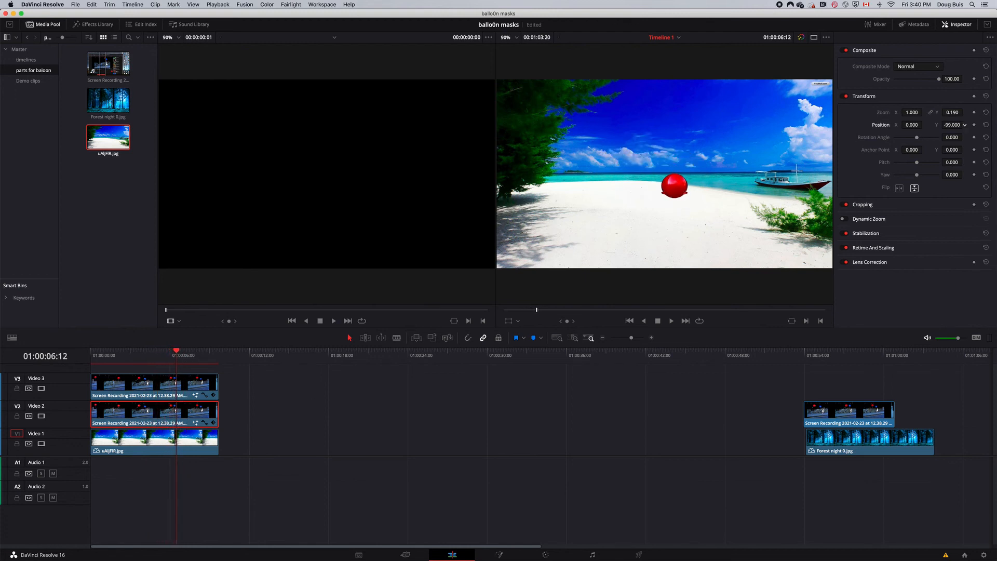
drag(953, 125, 825, 134)
click(173, 352)
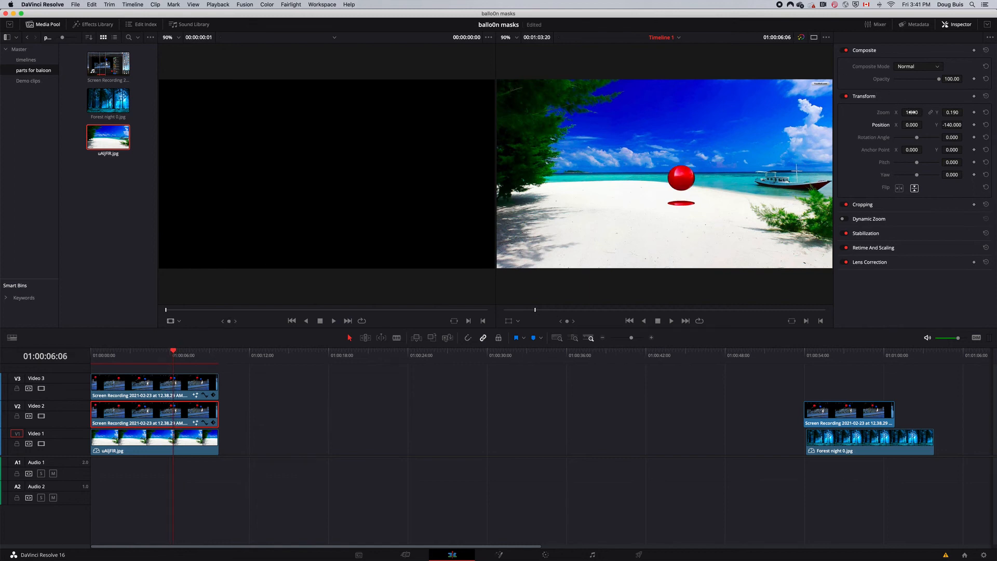
drag(915, 112, 924, 111)
- Isolate the flattened copy on the timeline and, on the Color page, set its saturation to 0 and its circle window's Soft 1 to 1.80
drag(208, 415, 343, 408)
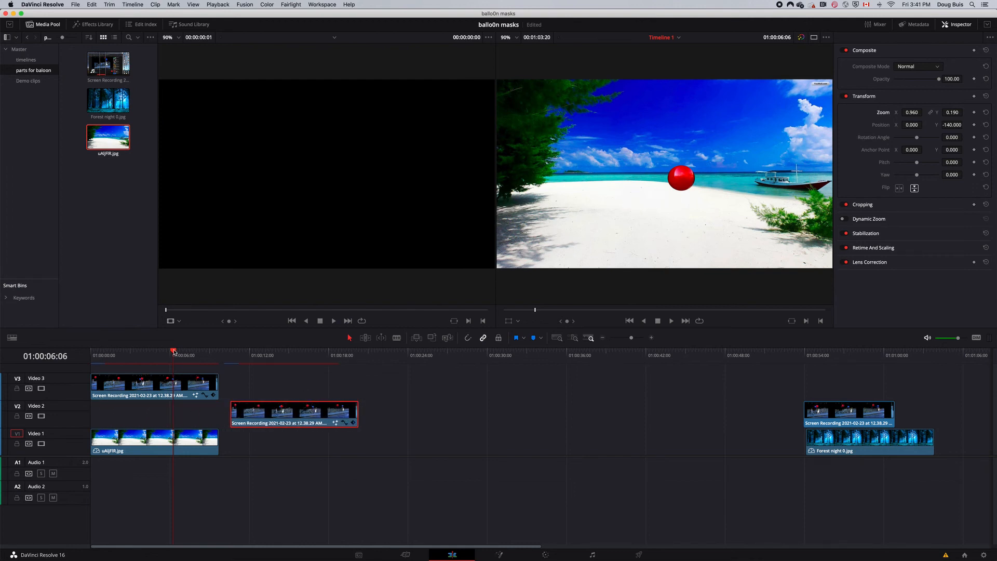
drag(174, 352, 295, 385)
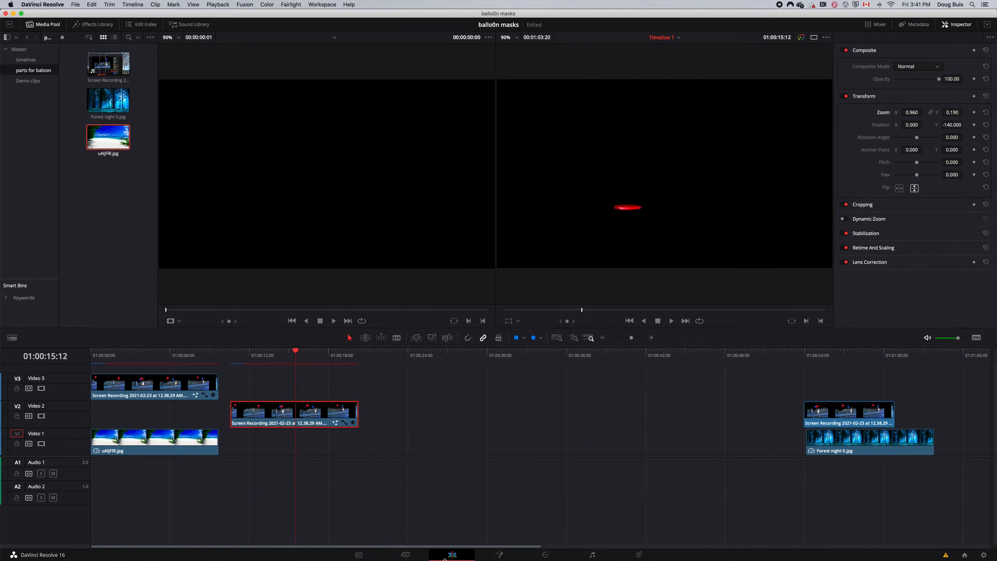
click(546, 555)
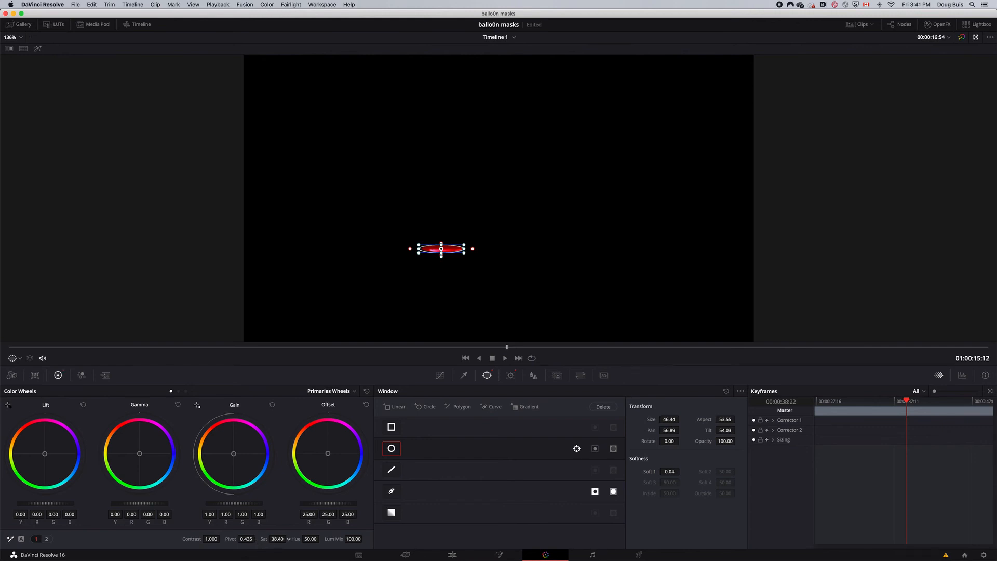
drag(288, 539, 289, 539)
drag(682, 471, 682, 471)
- Return the desaturated copy to its place under the balloon clip on Video 2 and lower its opacity to 27.83
click(452, 555)
drag(270, 418, 130, 422)
click(163, 355)
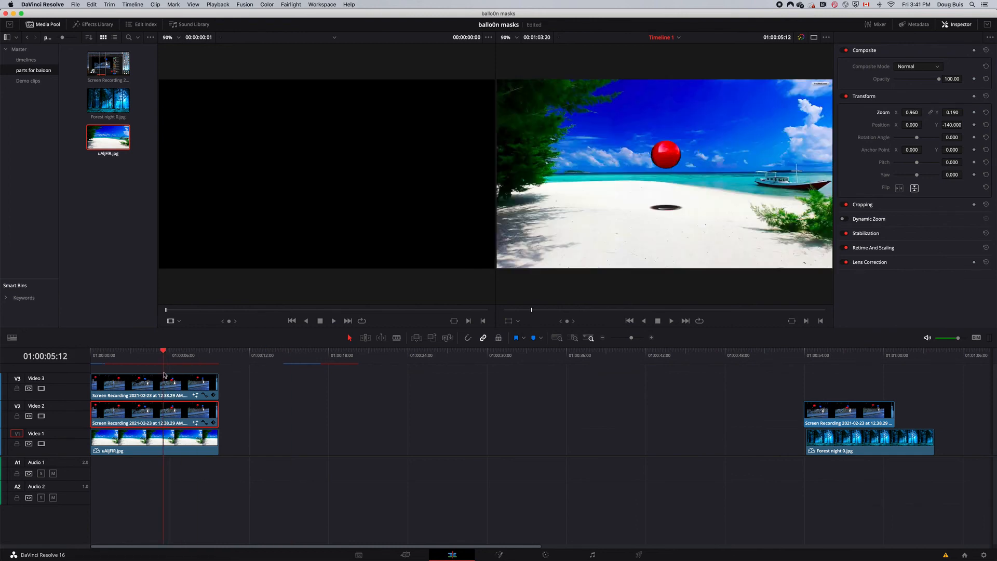
mouse_move(163, 374)
mouse_down()
mouse_move(147, 375)
mouse_move(167, 375)
mouse_move(158, 376)
mouse_up()
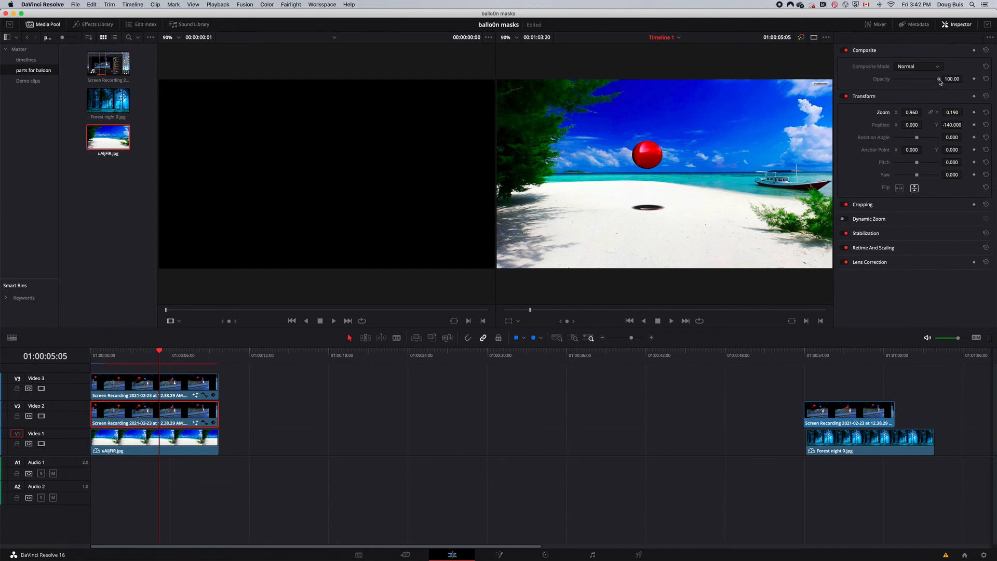
drag(939, 81, 920, 81)
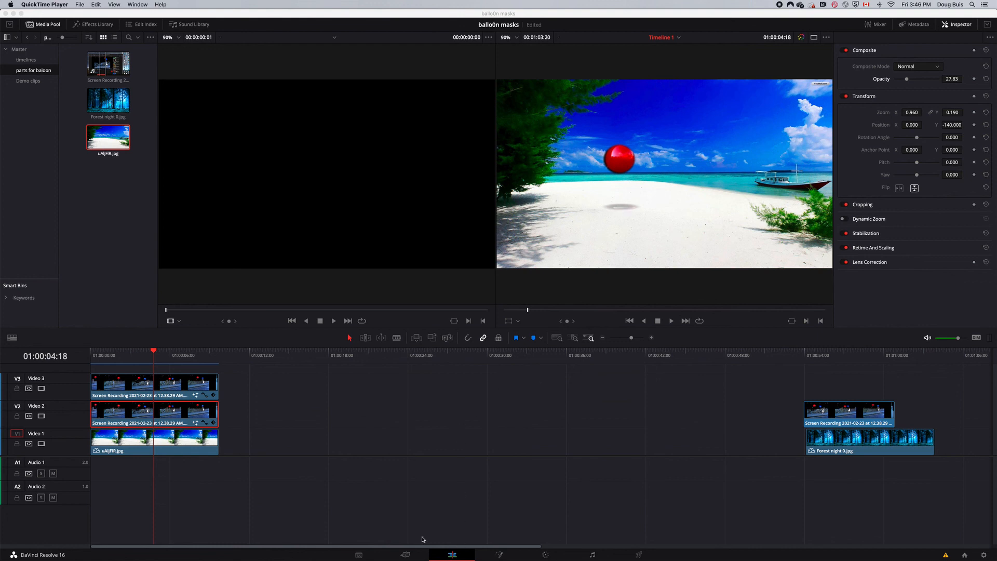
- Adjust the isolated shadow clip's contrast on the Color page and return the clip under the balloon clip on Video 2
drag(206, 416, 341, 415)
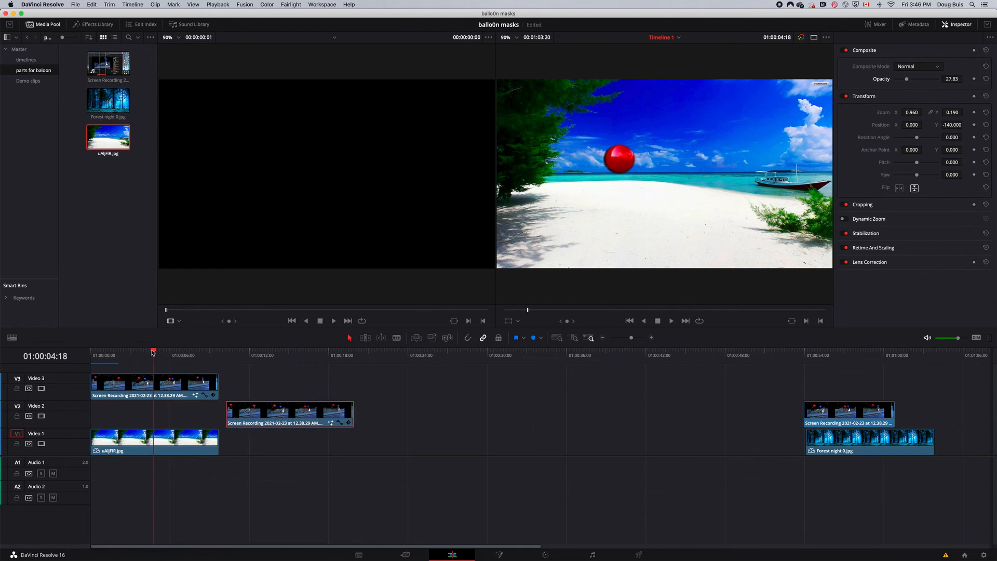
drag(153, 353, 281, 375)
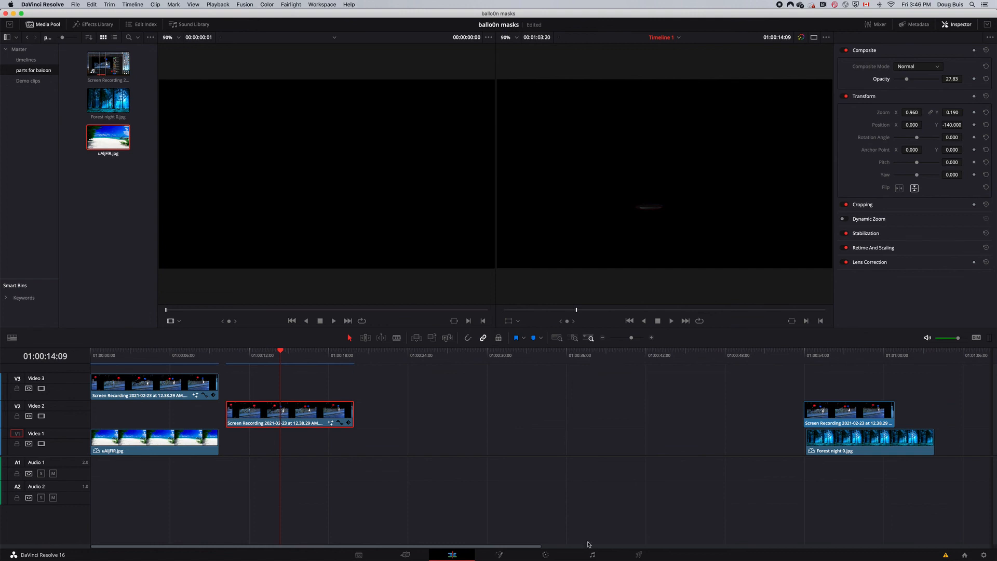
click(546, 555)
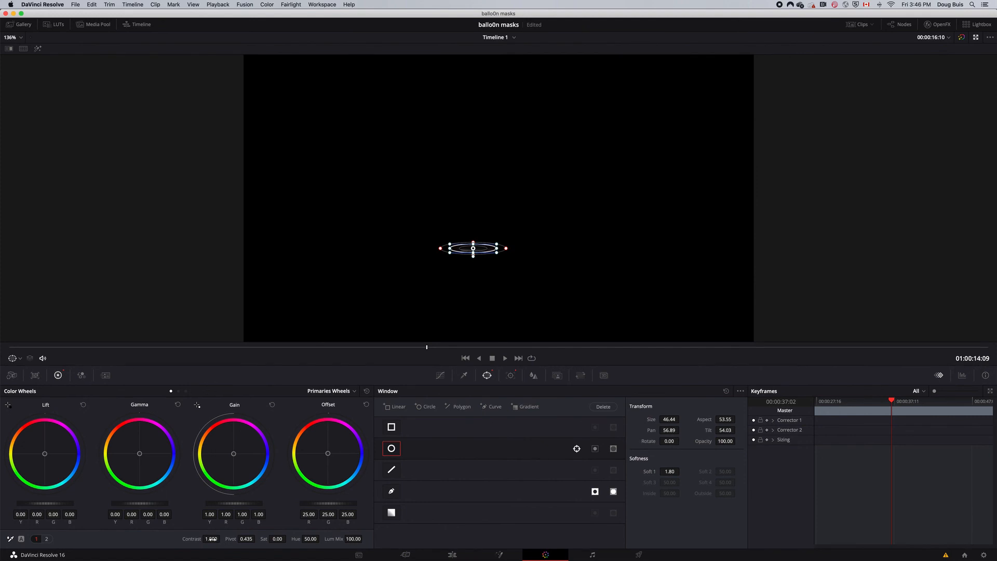
drag(213, 539, 223, 539)
click(451, 555)
drag(218, 415, 196, 414)
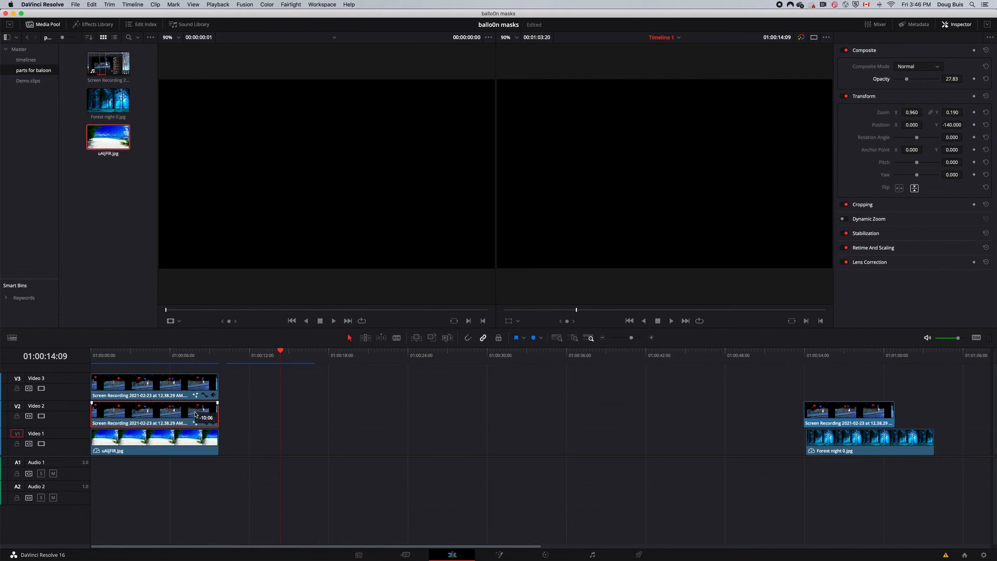
- Play the beach composite from the start of the timeline and view it full screen
drag(281, 370, 90, 369)
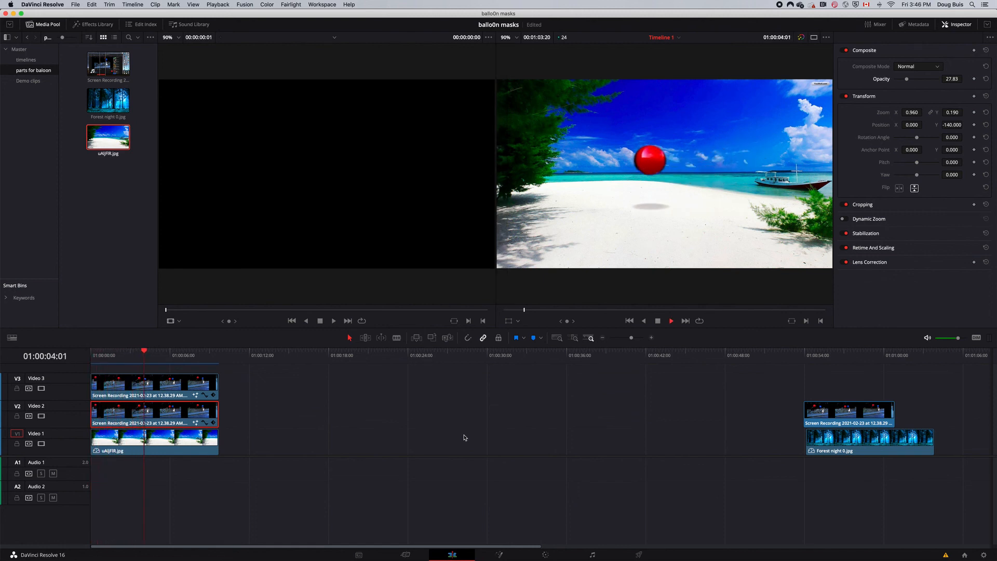
key(super+f)
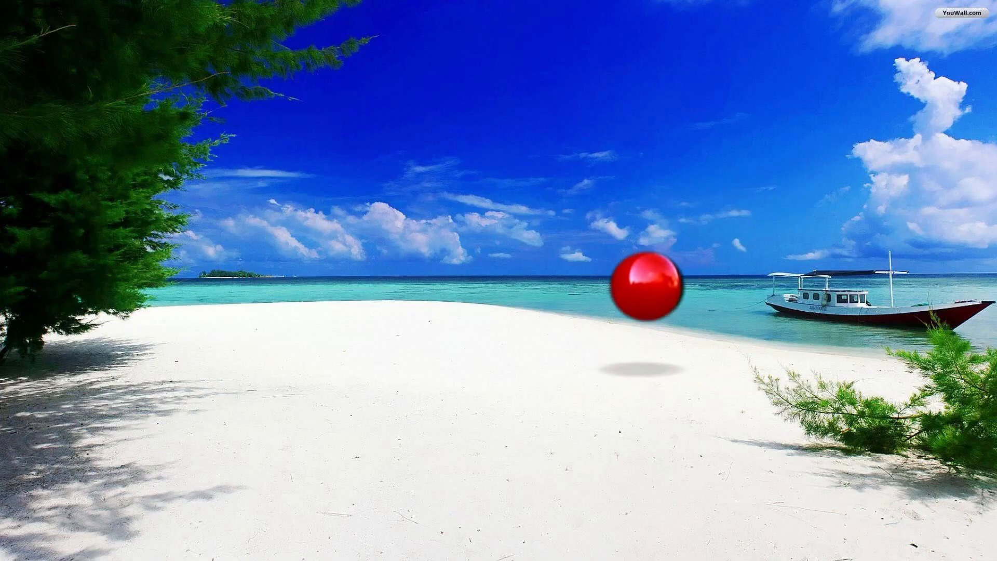